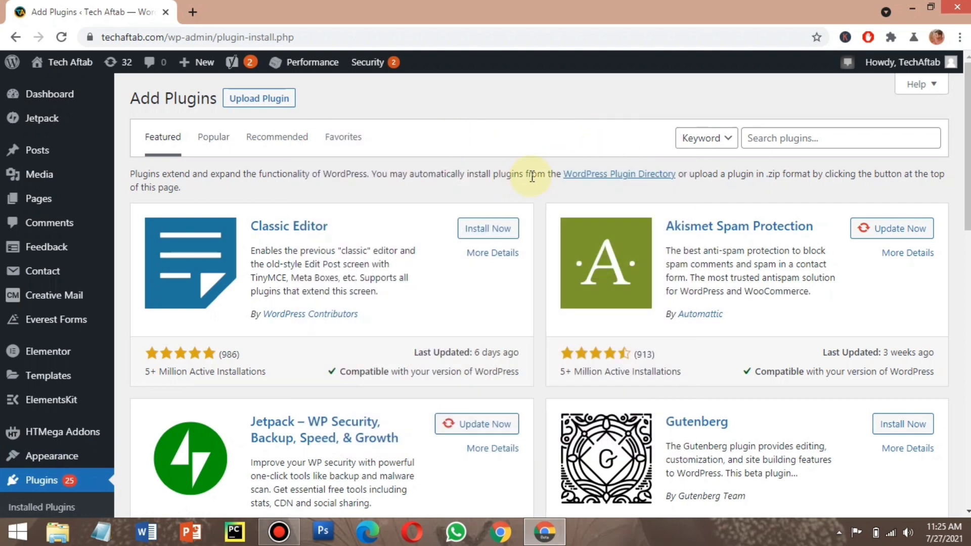
Search the plugin directory for "yoast seo" and check the Yoast SEO plugin's active installations
right_click(779, 141)
left_click(778, 141)
type("yoast seo")
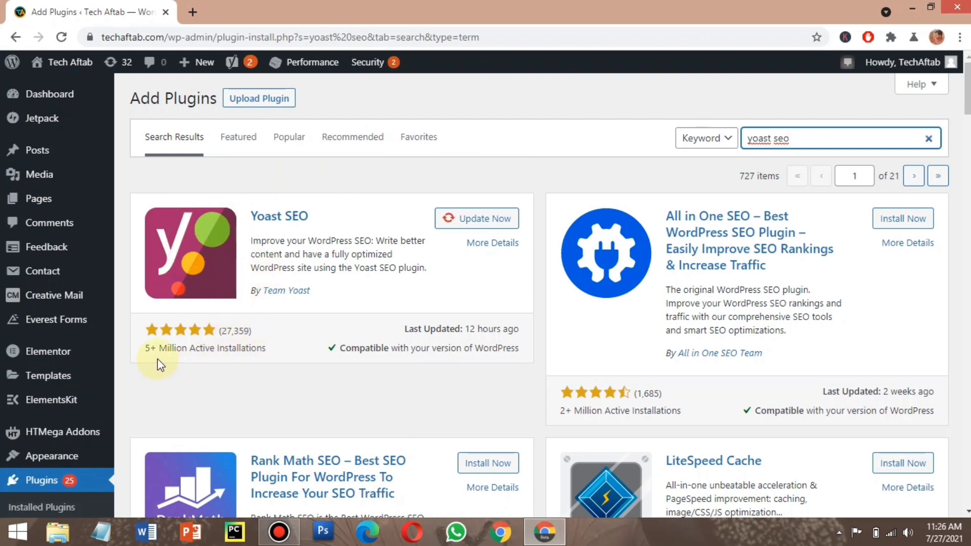
double_click(193, 346)
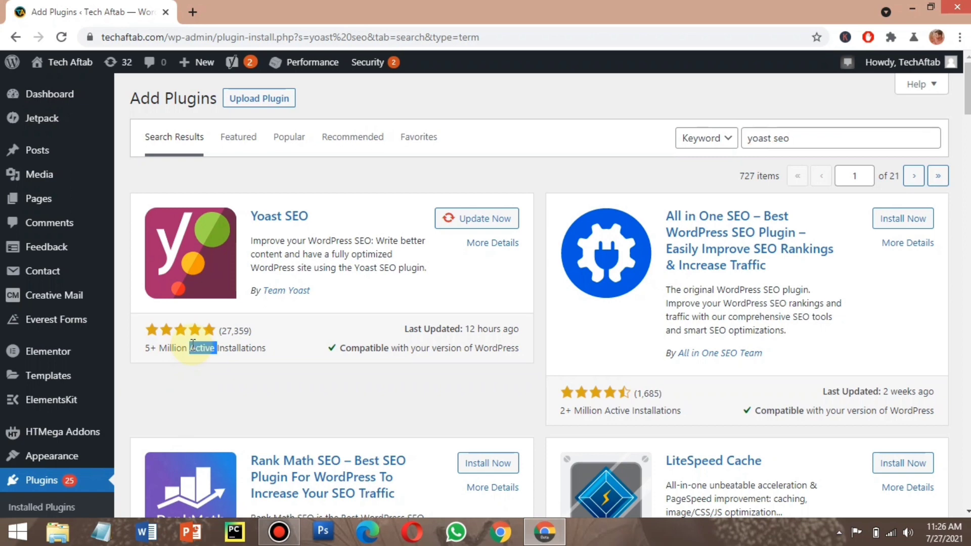
left_click(248, 329)
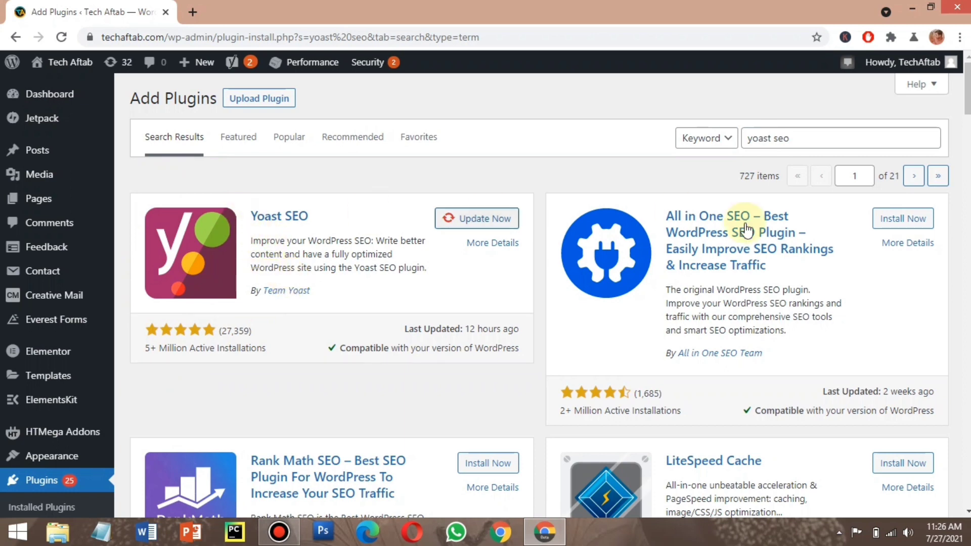
Search the plugin directory for "rank math" and check the Rank Math SEO plugin's active installations
triple_click(815, 139)
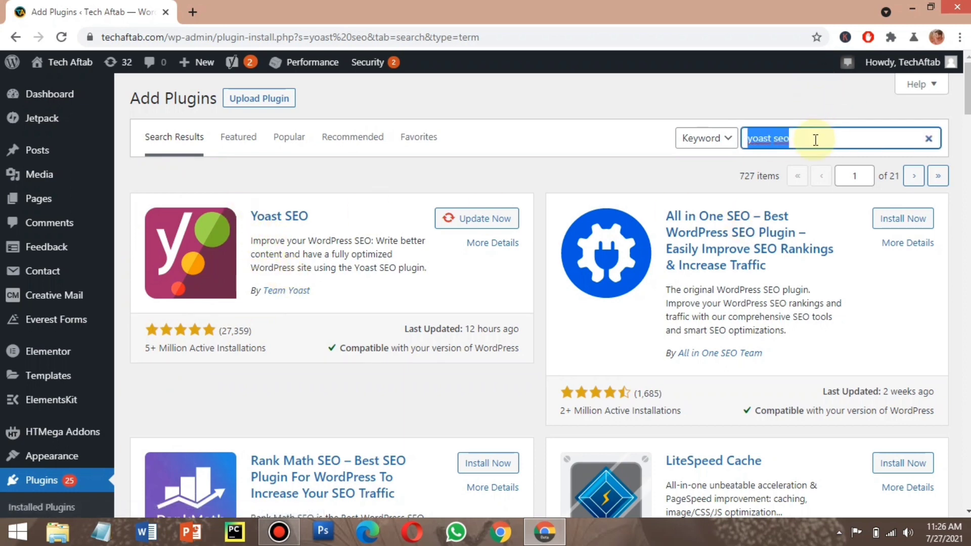
left_click(662, 148)
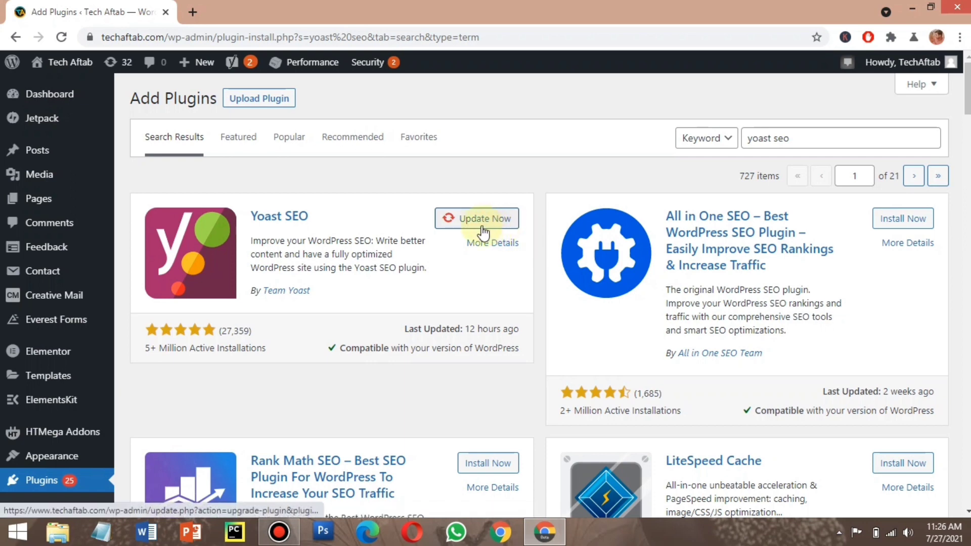
left_click(819, 134)
triple_click(823, 135)
type("rank math")
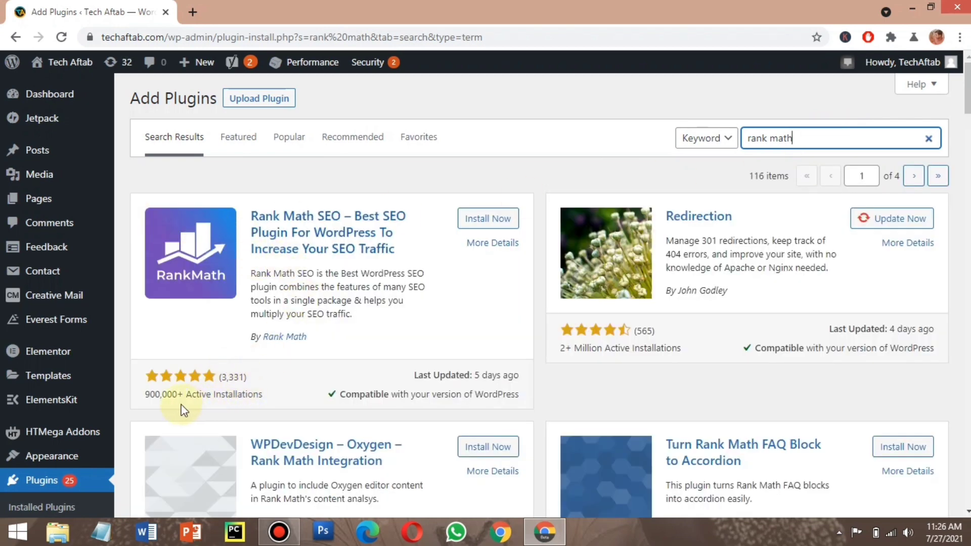
double_click(261, 391)
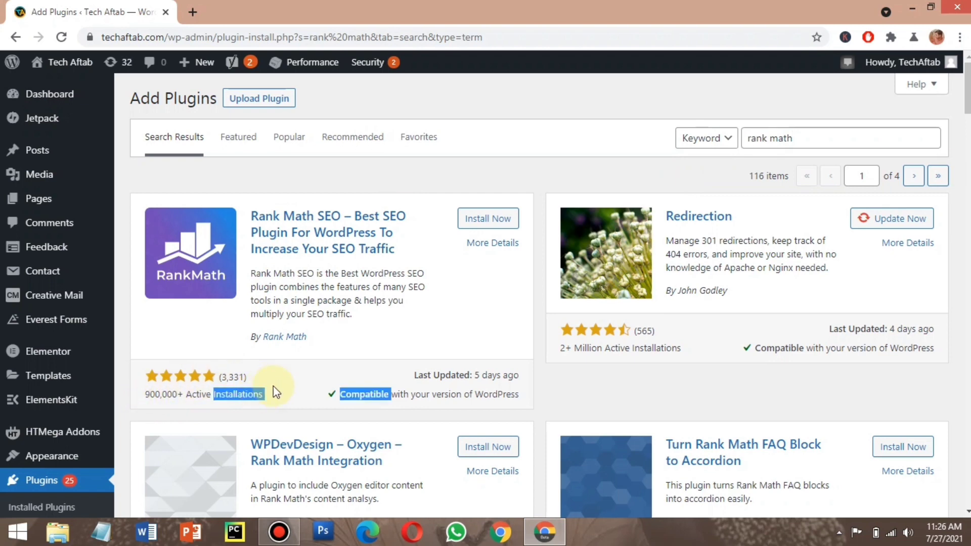
left_click(284, 392)
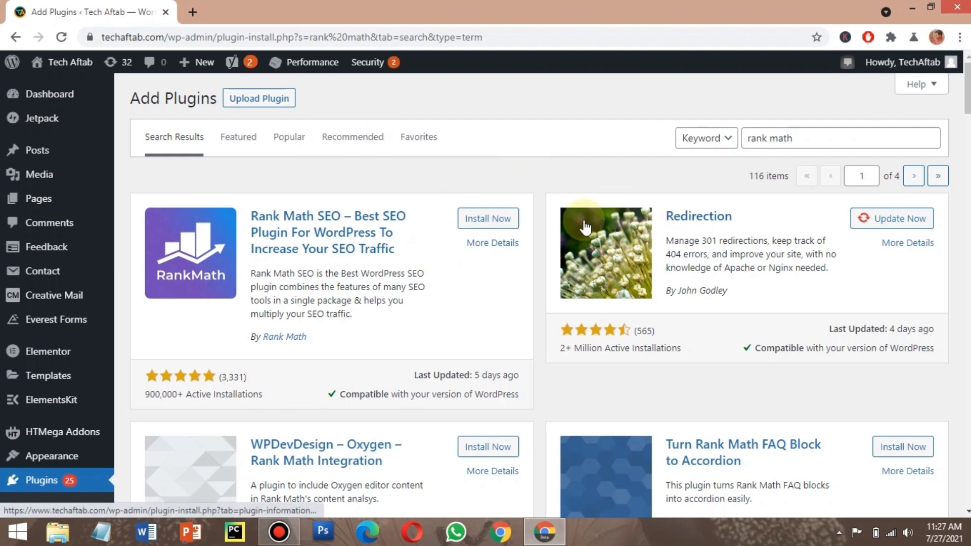
Open the General settings page of the Yoast SEO plugin
scroll(924, 92, "down", 5)
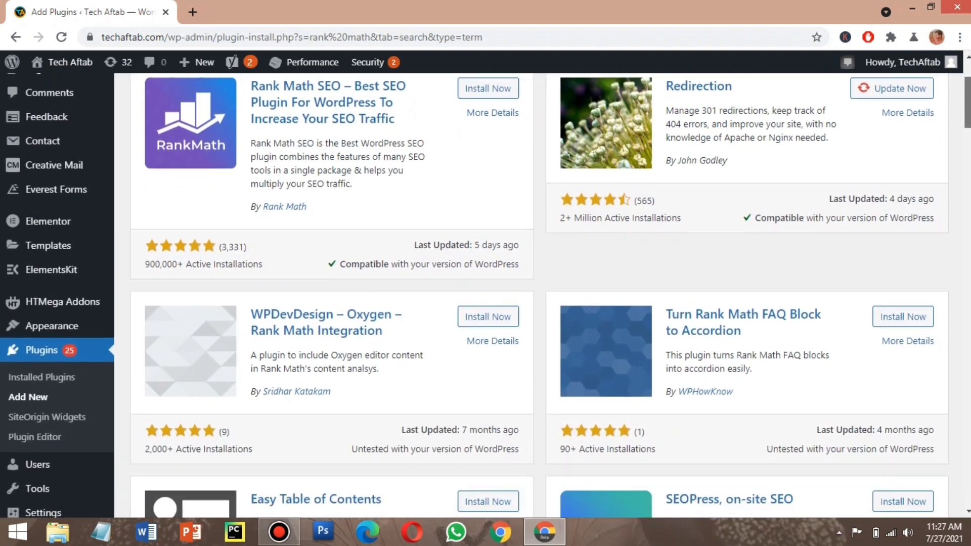
scroll(539, 296, "down", 1)
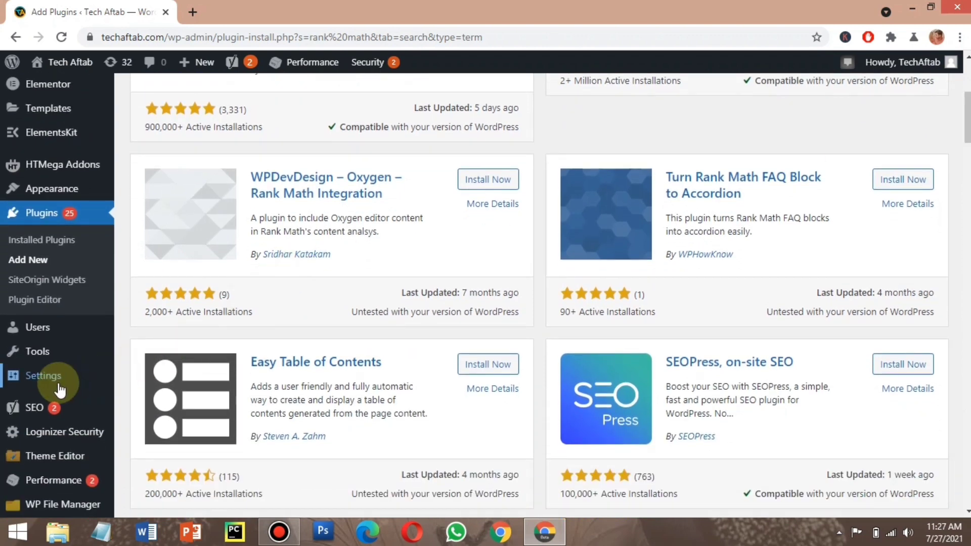
mouse_move(41, 412)
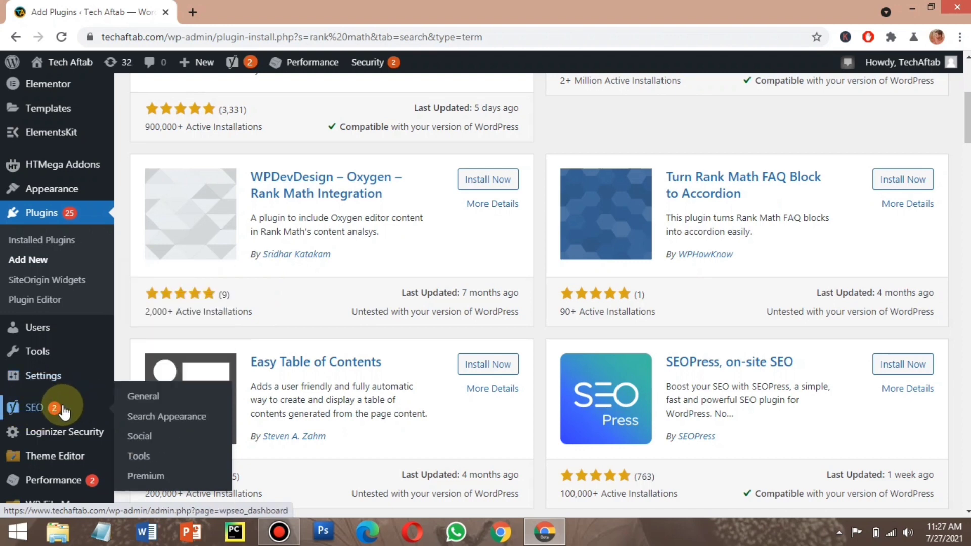
left_click(142, 399)
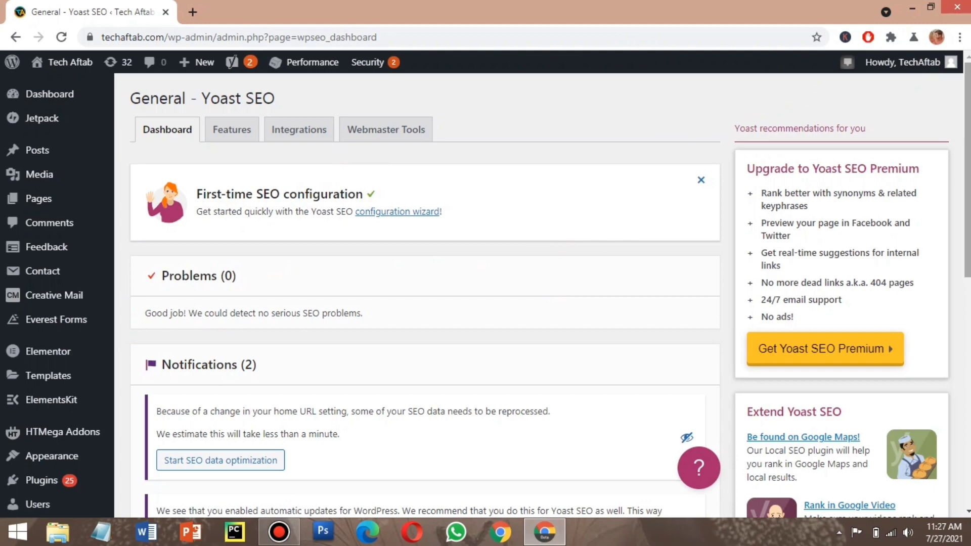
Look through the Yoast SEO dashboard, including its problems and notifications
scroll(425, 294, "down", 1)
scroll(425, 293, "down", 5)
scroll(425, 294, "up", 2)
scroll(334, 256, "down", 2)
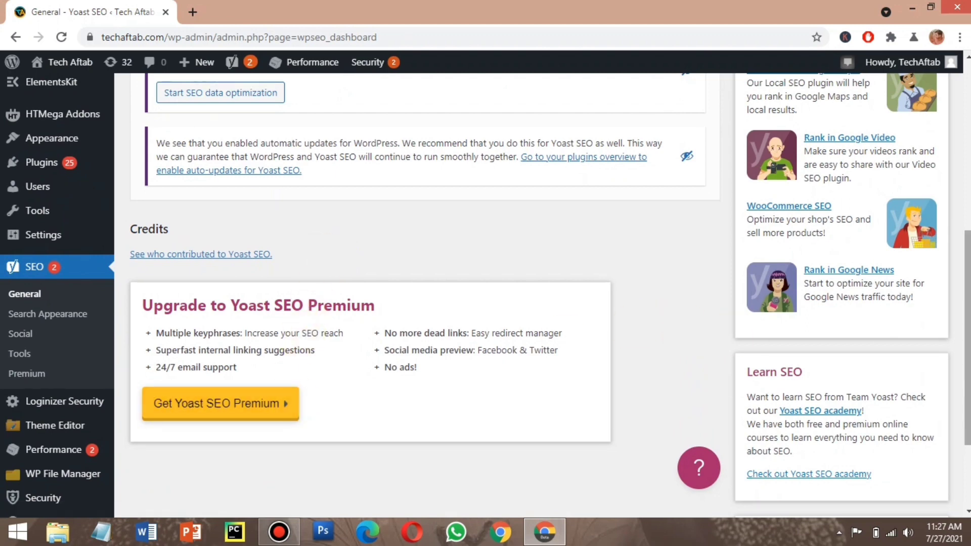
scroll(960, 249, "up", 4)
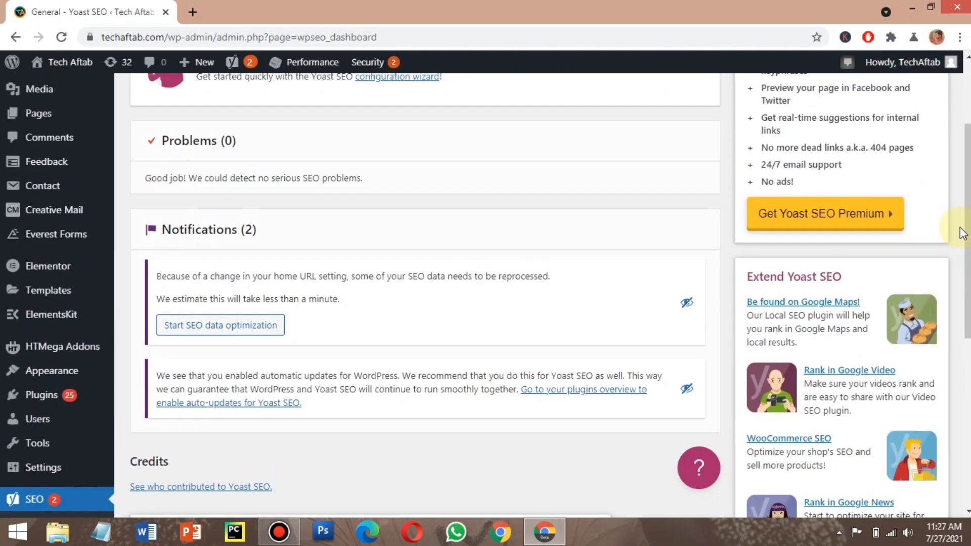
scroll(962, 167, "up", 3)
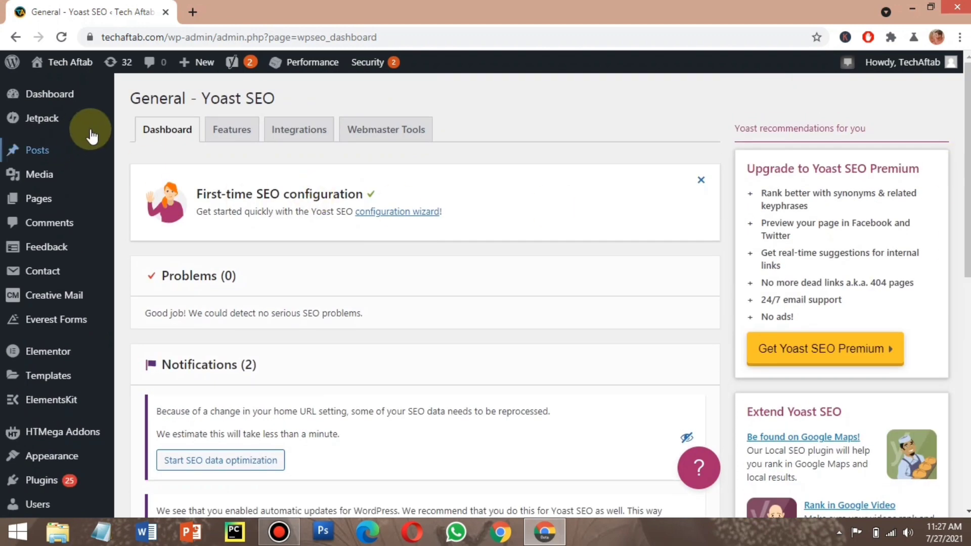
Review the Yoast SEO feature toggles and display the third-party integration settings
left_click(226, 133)
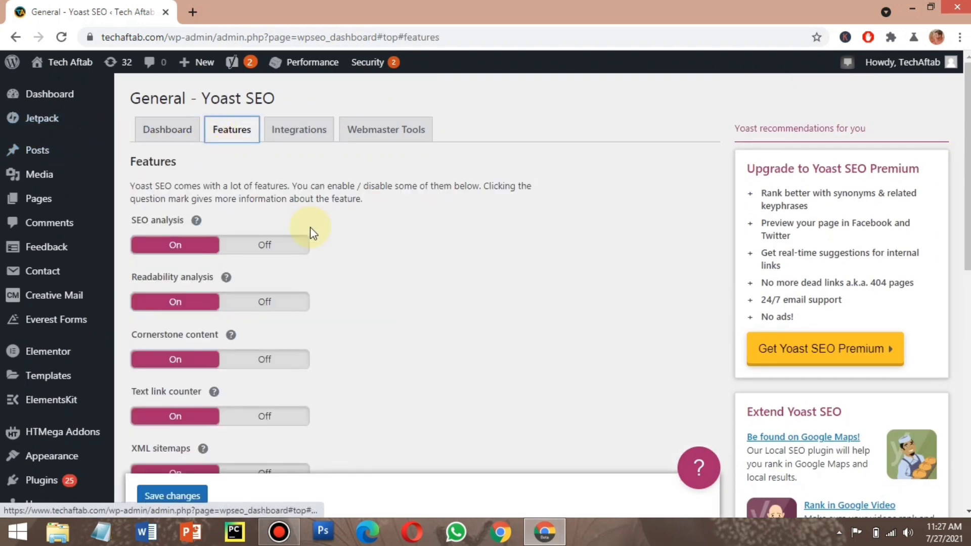
scroll(852, 109, "down", 1)
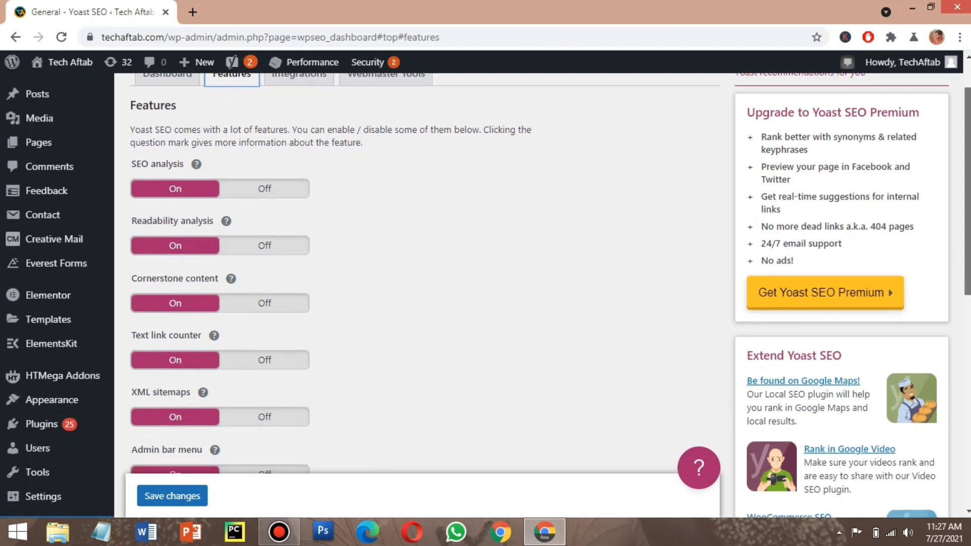
scroll(486, 294, "down", 1)
scroll(968, 252, "down", 3)
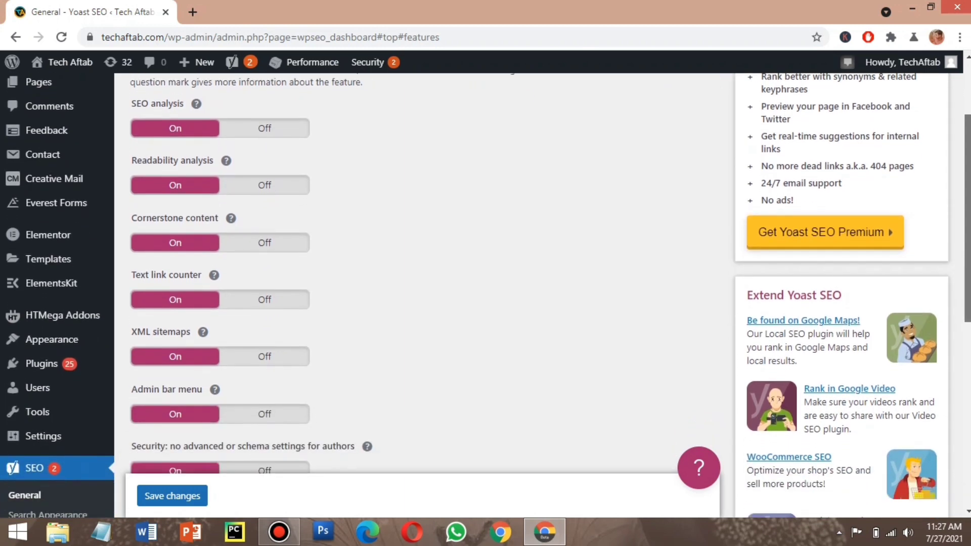
left_click_drag(968, 251, 969, 143)
left_click(305, 142)
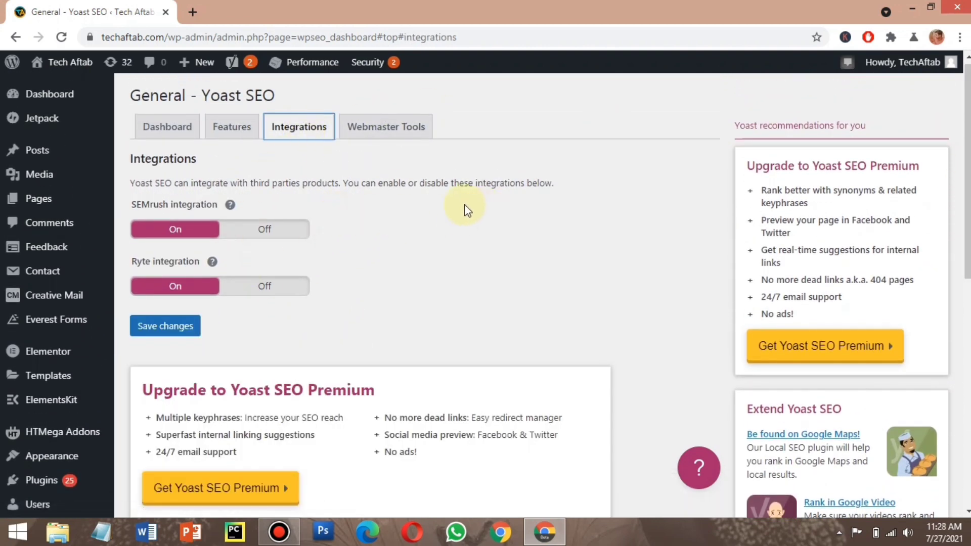
Follow the Google Search Console link from the Webmaster Tools settings and choose the HTML tag verification method to show its meta tag
left_click(392, 130)
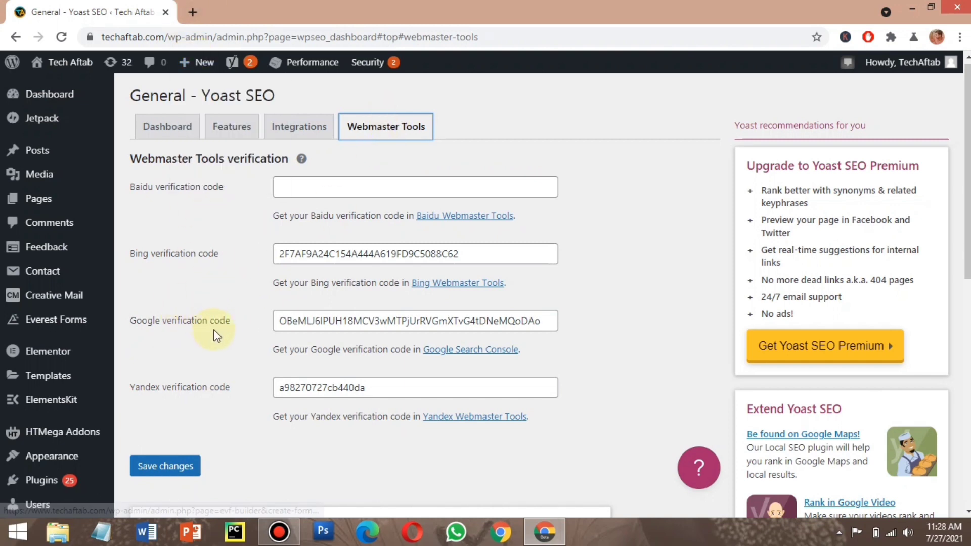
mouse_move(93, 205)
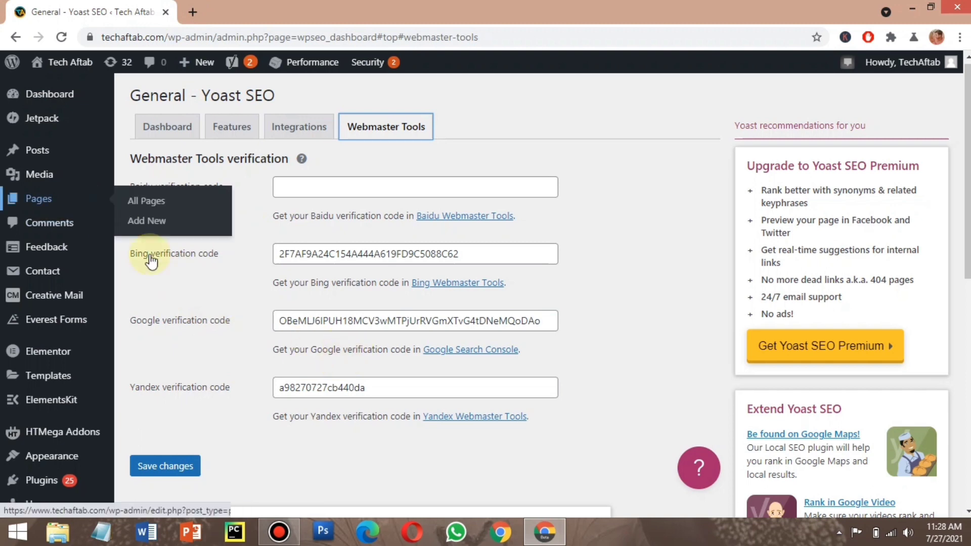
left_click(456, 356)
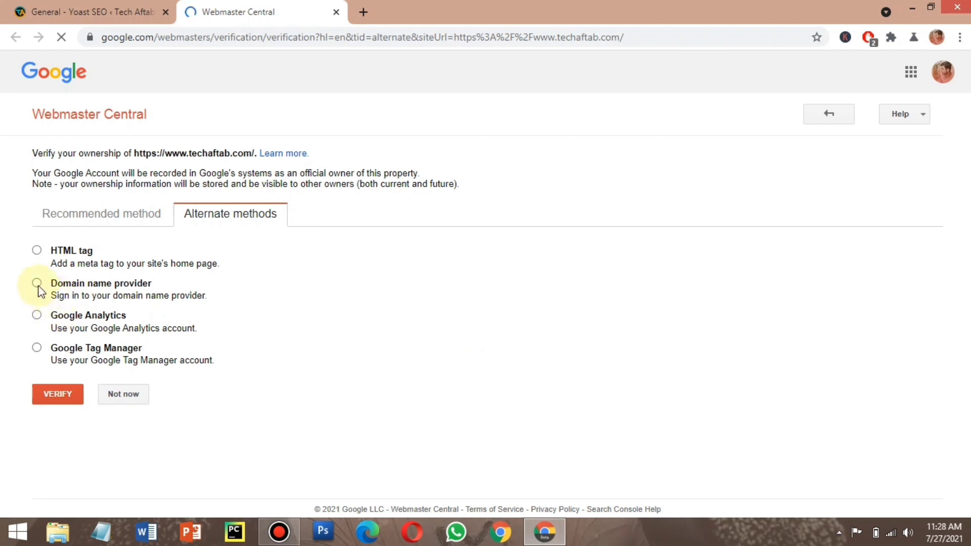
left_click(37, 251)
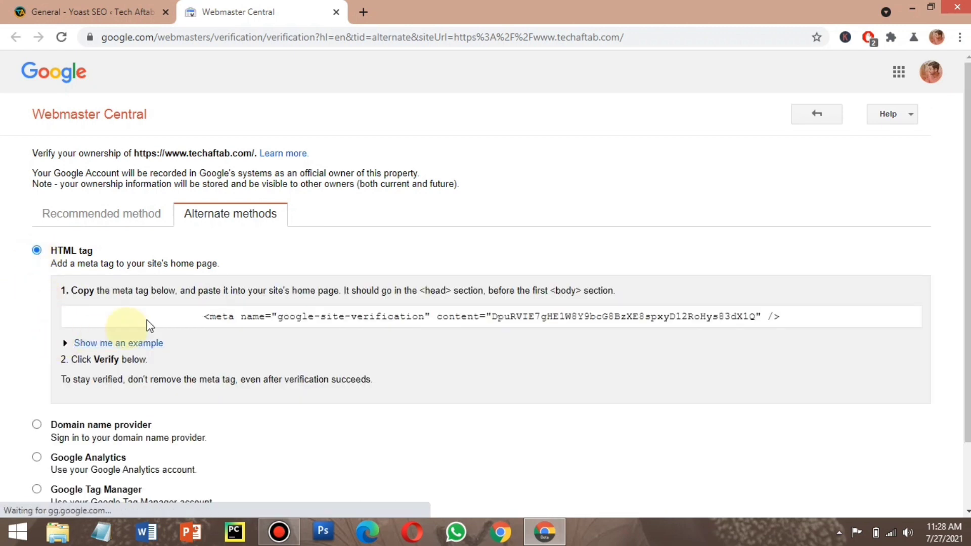
left_click(326, 318)
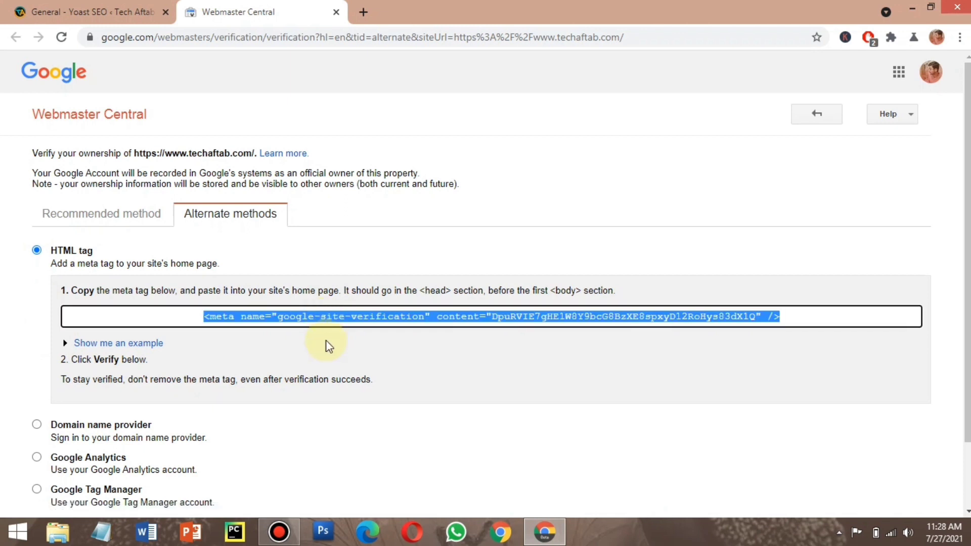
left_click(329, 347)
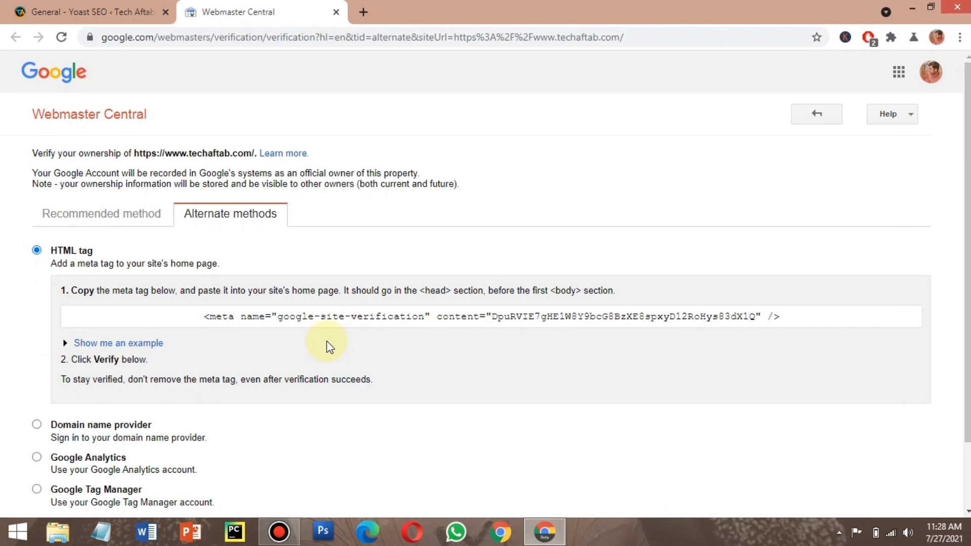
Return to the Yoast SEO Webmaster Tools settings and inspect the Google and Bing verification code fields
left_click(91, 12)
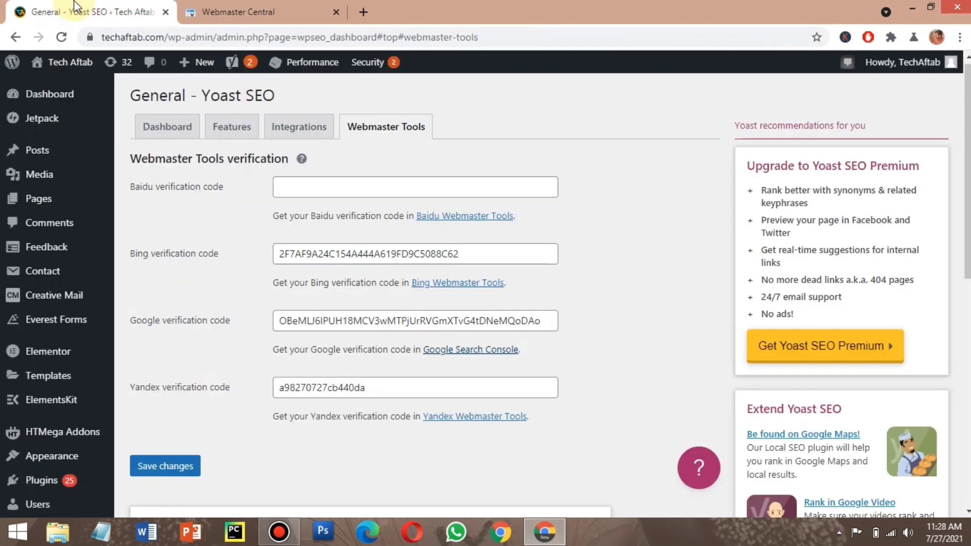
left_click(410, 321)
key("ctrl+a")
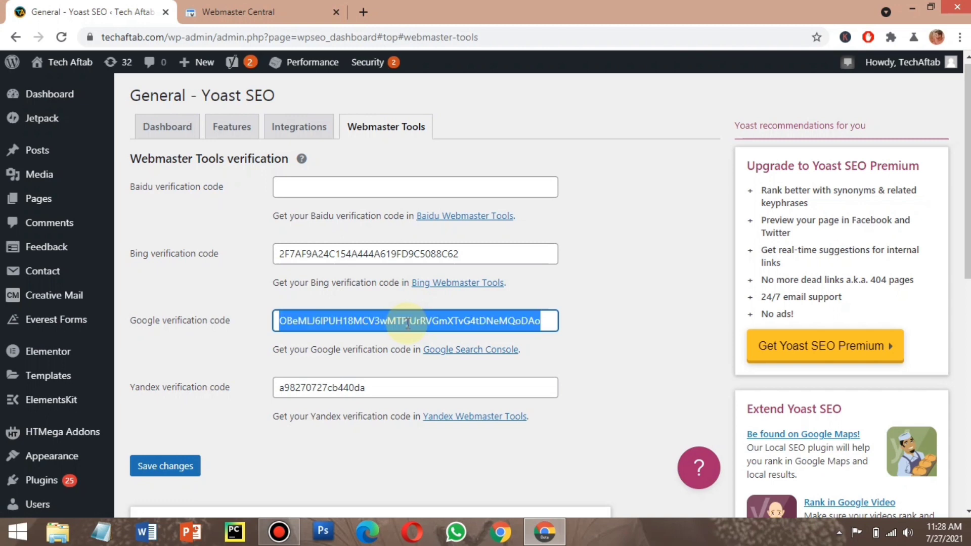
left_click(576, 302)
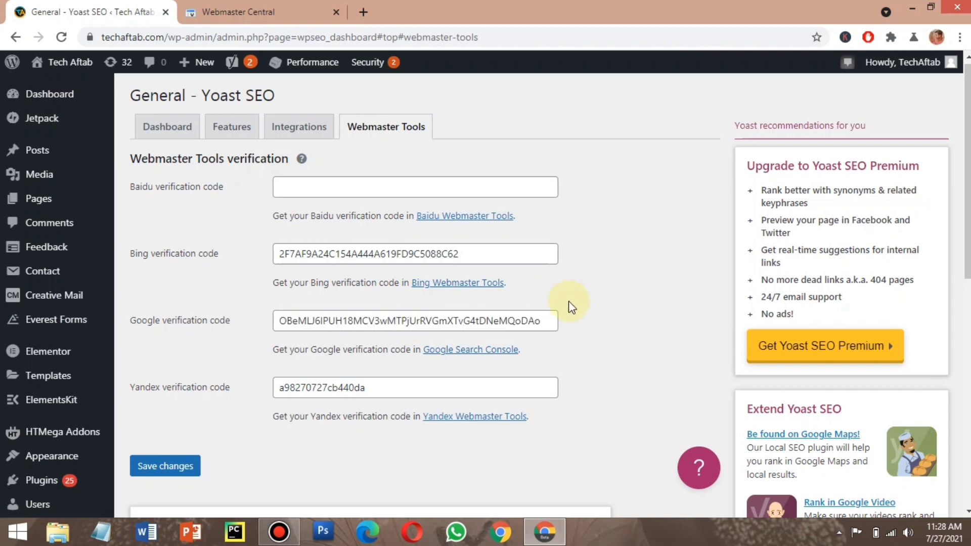
double_click(358, 258)
left_click(251, 226)
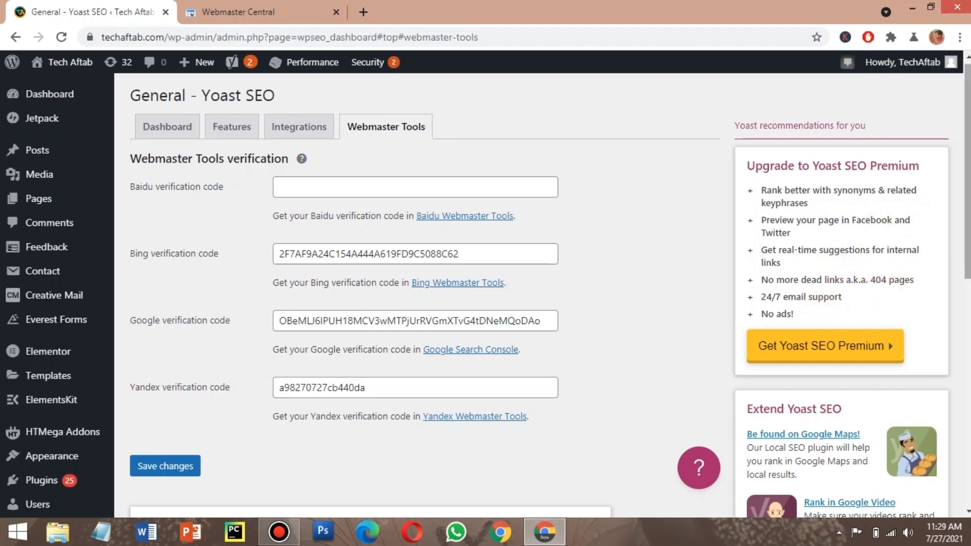
Save the Webmaster Tools verification settings and open the Yoast SEO Search Appearance settings
scroll(855, 312, "down", 2)
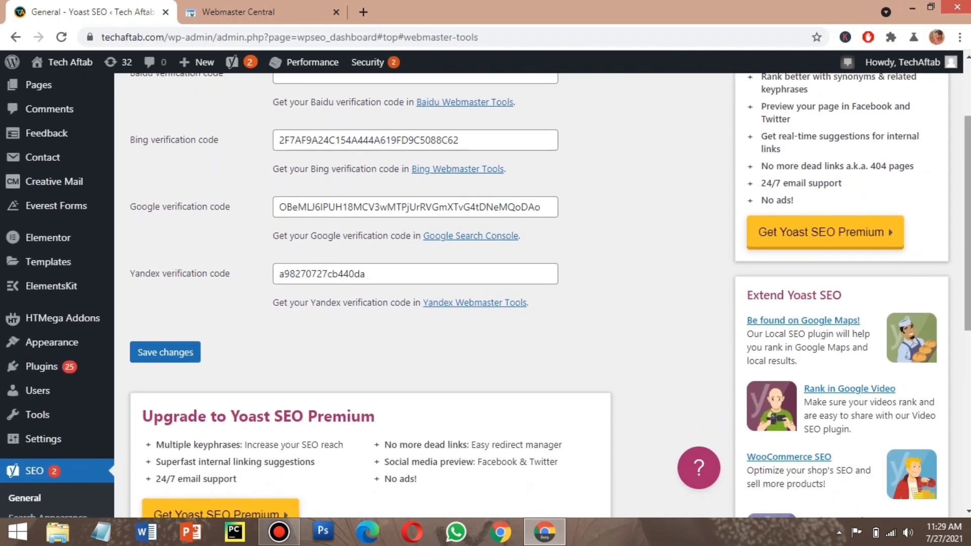
scroll(486, 296, "down", 2)
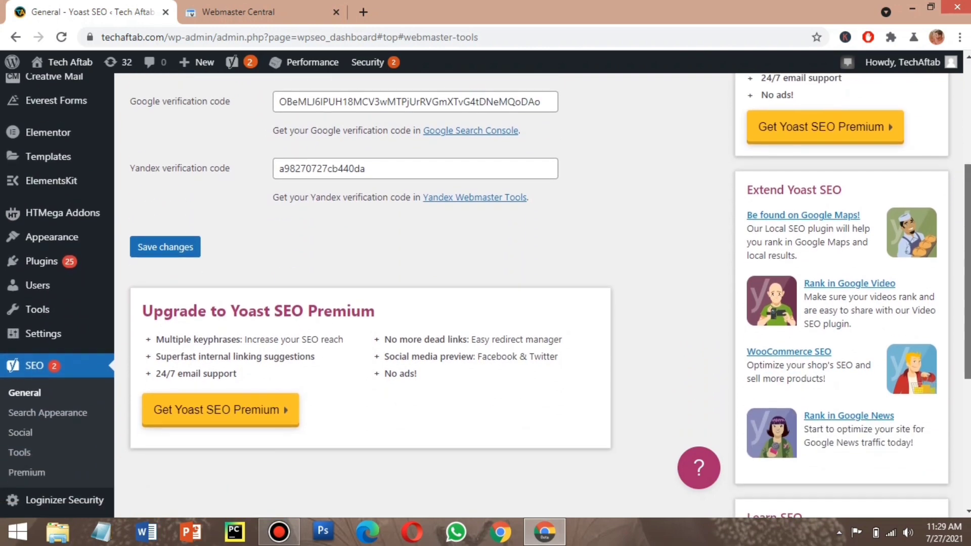
scroll(486, 296, "down", 1)
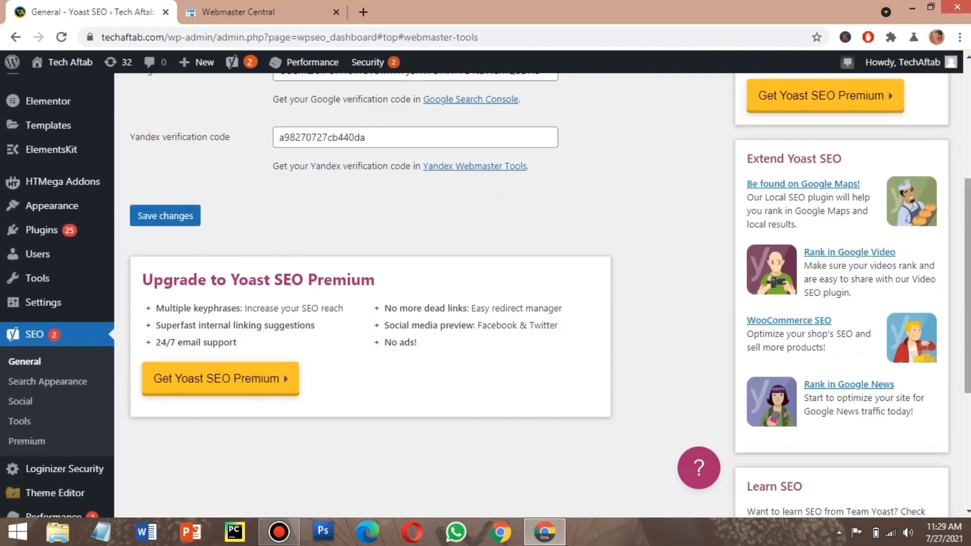
left_click(173, 214)
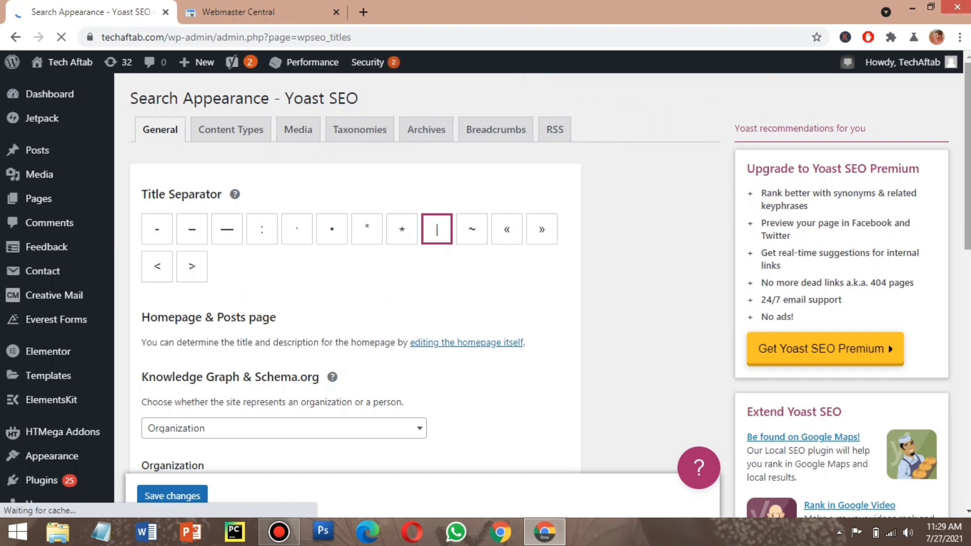
Review the general Search Appearance settings, including the title separator and the Knowledge Graph organization name and logo
scroll(354, 296, "down", 3)
scroll(966, 248, "down", 3)
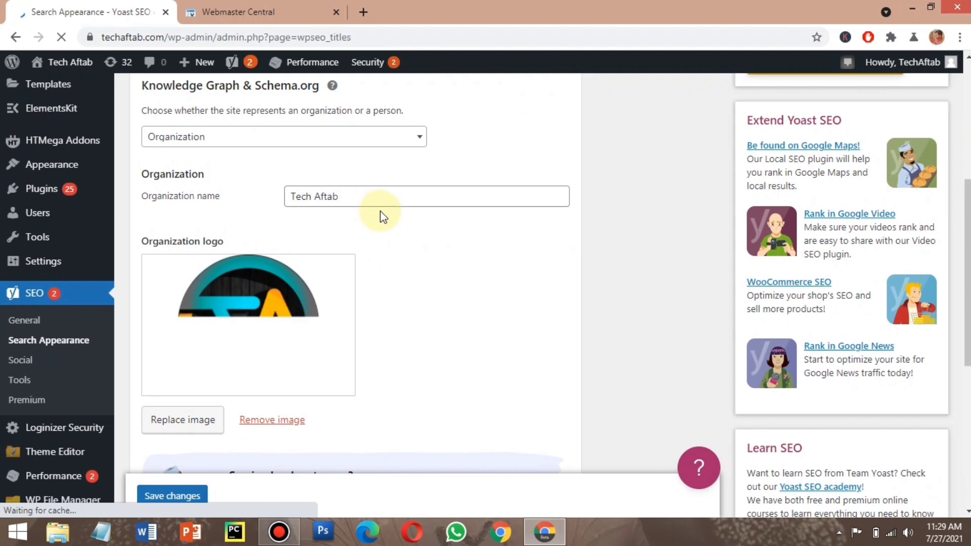
left_click(212, 418)
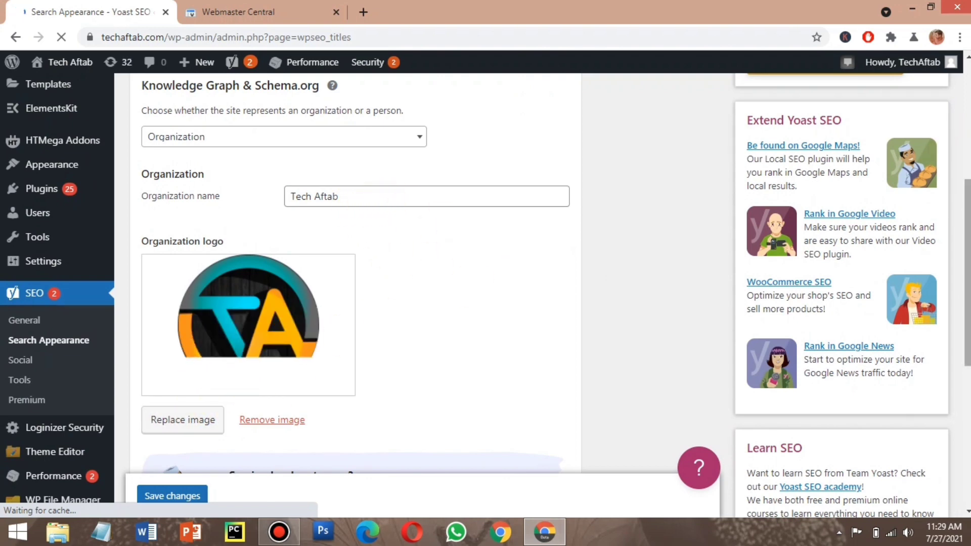
scroll(354, 278, "down", 2)
scroll(614, 93, "up", 8)
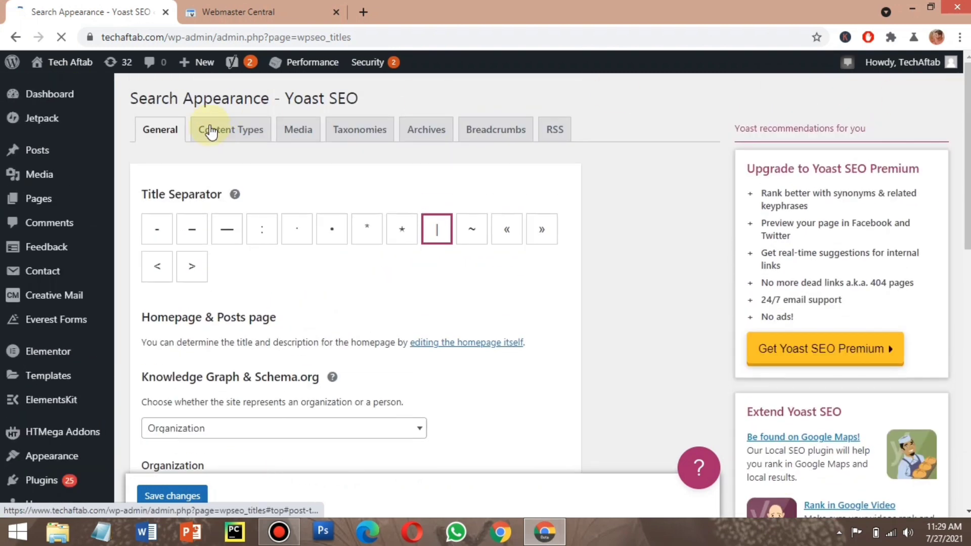
Review the Content Types settings with the Pages section expanded, and display the Media attachment URL settings
left_click(211, 132)
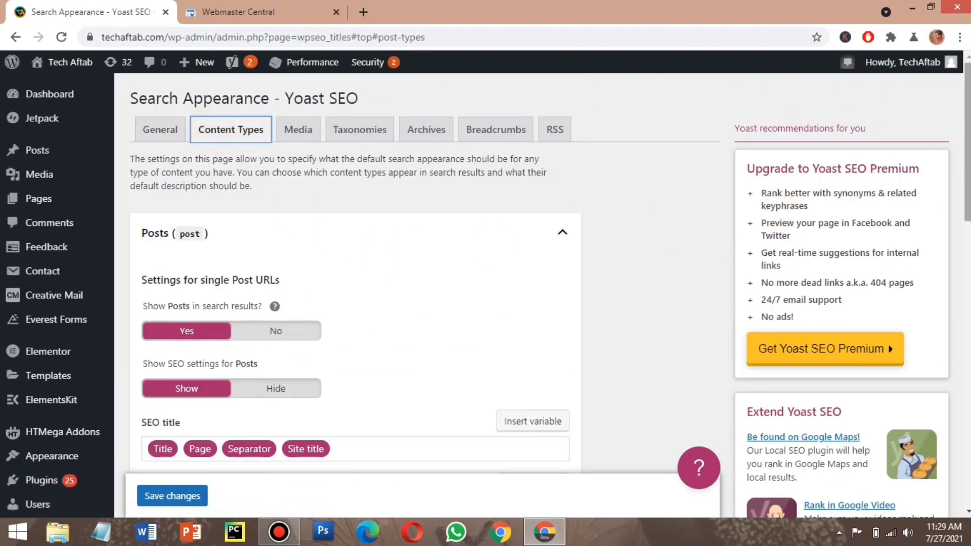
left_click_drag(968, 157, 948, 386)
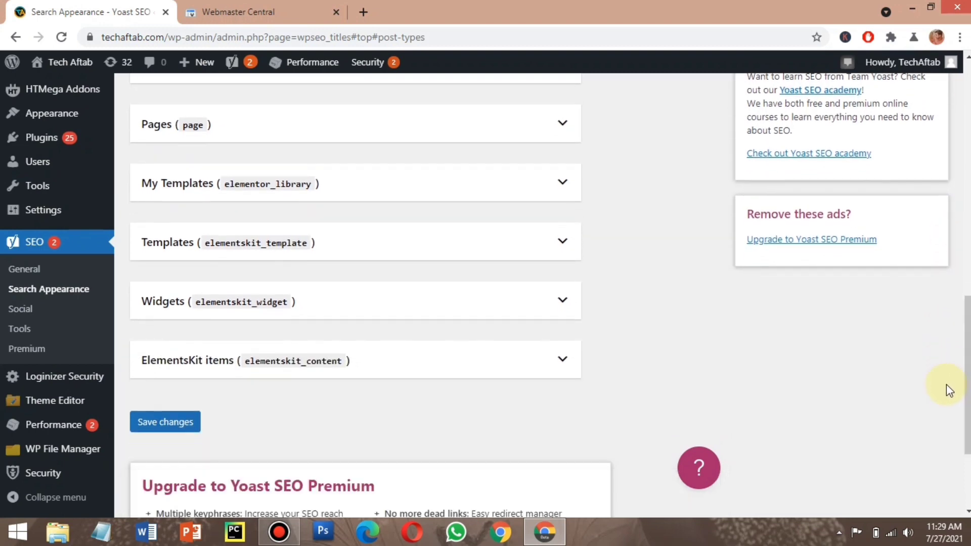
left_click(314, 127)
left_click_drag(967, 238, 968, 341)
left_click(473, 243)
left_click_drag(967, 304, 958, 123)
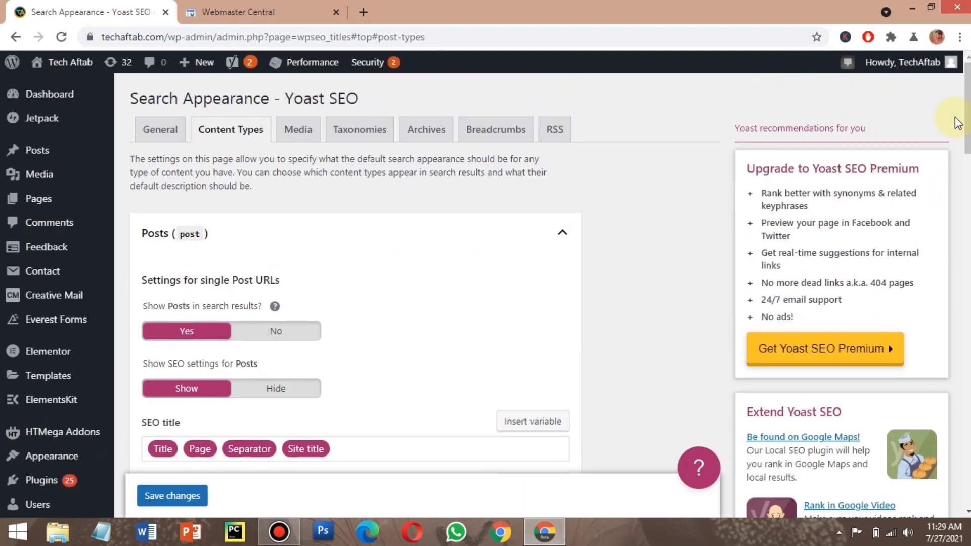
left_click(304, 136)
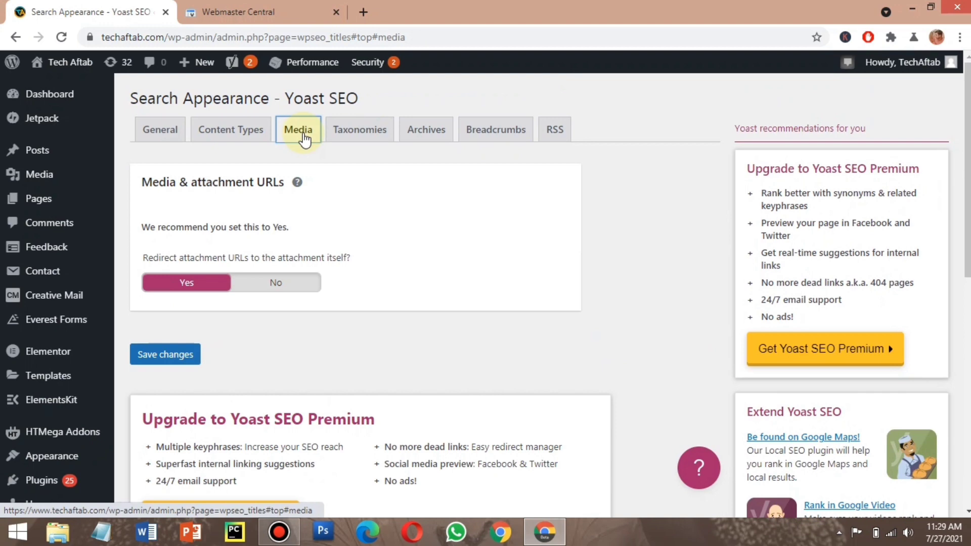
Display the Taxonomies settings and review the Categories section and the expanded Tags section
left_click(372, 137)
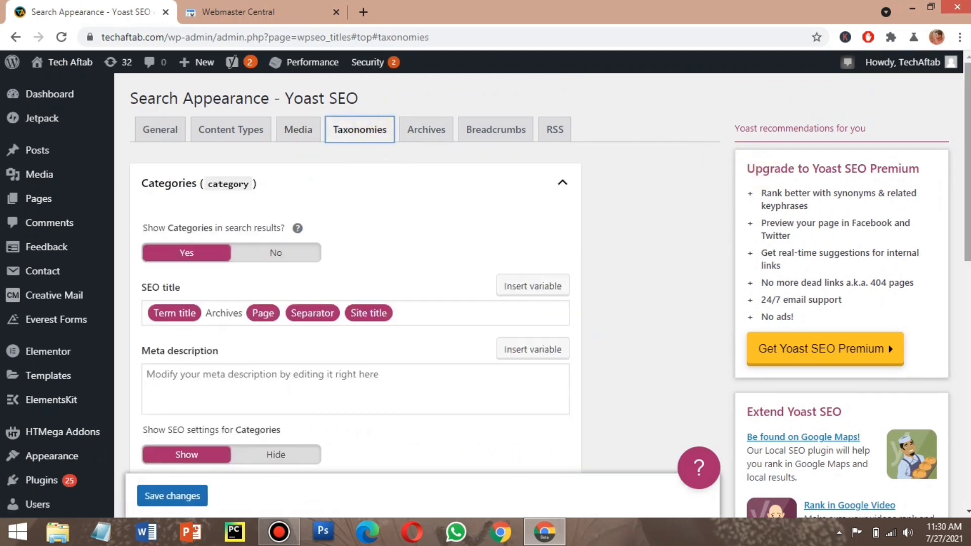
scroll(968, 161, "down", 1)
scroll(486, 296, "down", 4)
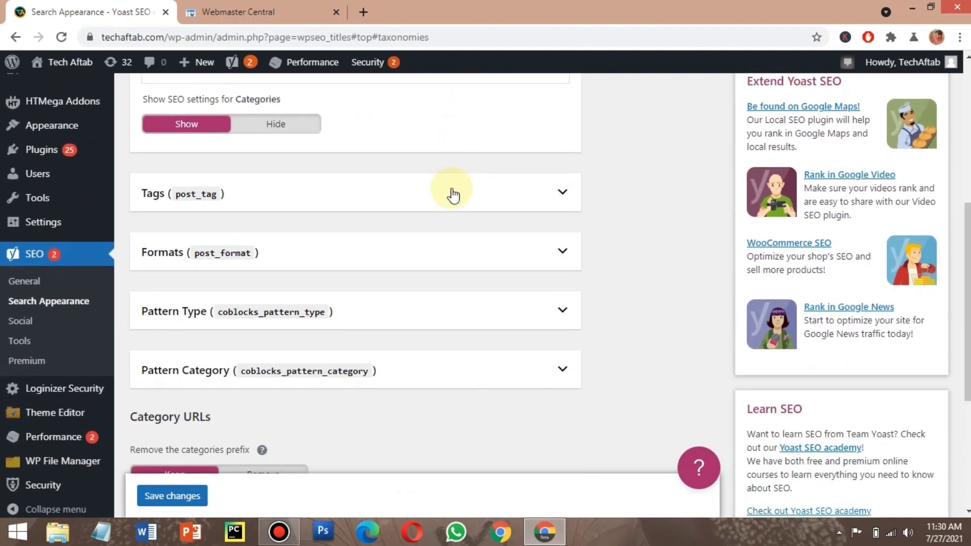
left_click(451, 191)
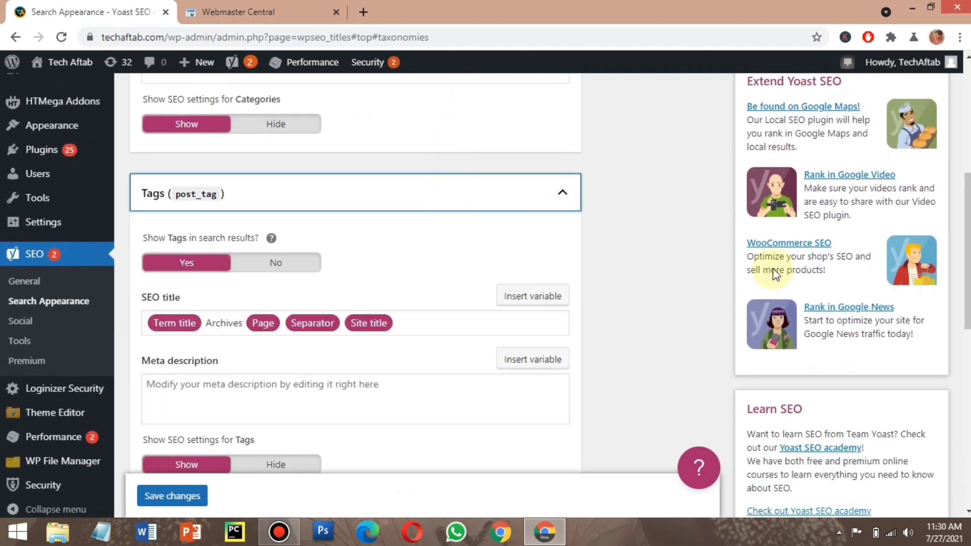
scroll(948, 220, "down", 5)
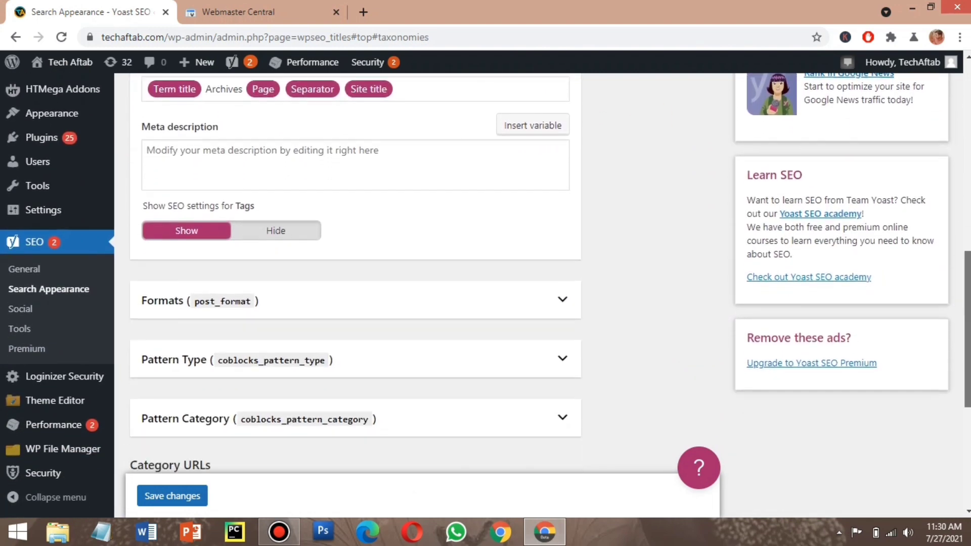
Expand and review the Formats, Pattern Type and Pattern Category taxonomy sections, down to the Category URLs setting
left_click(562, 258)
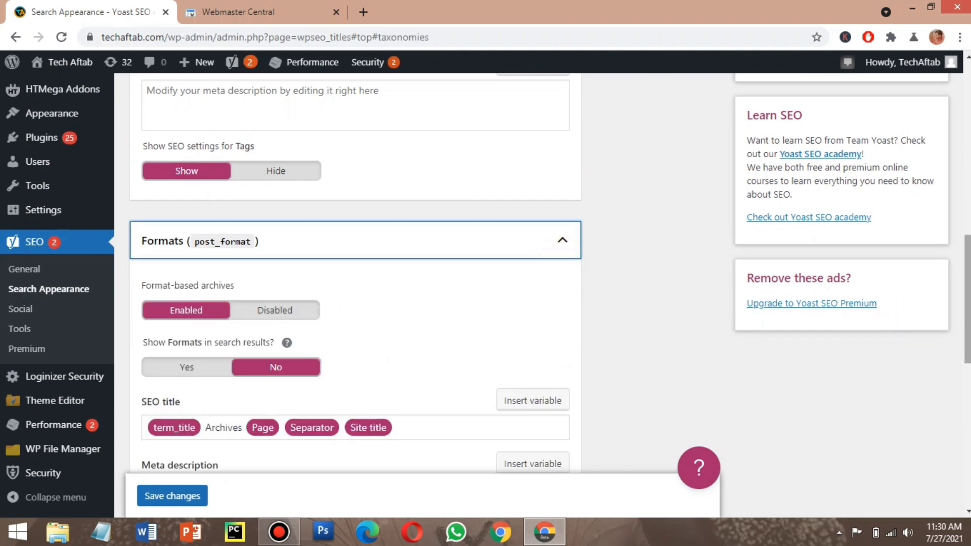
scroll(583, 273, "down", 4)
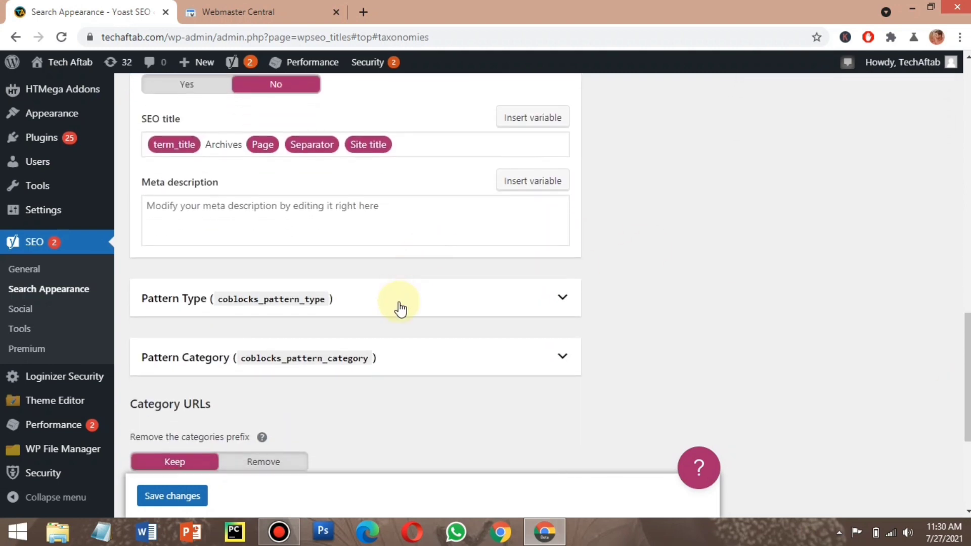
left_click(397, 305)
scroll(900, 328, "down", 5)
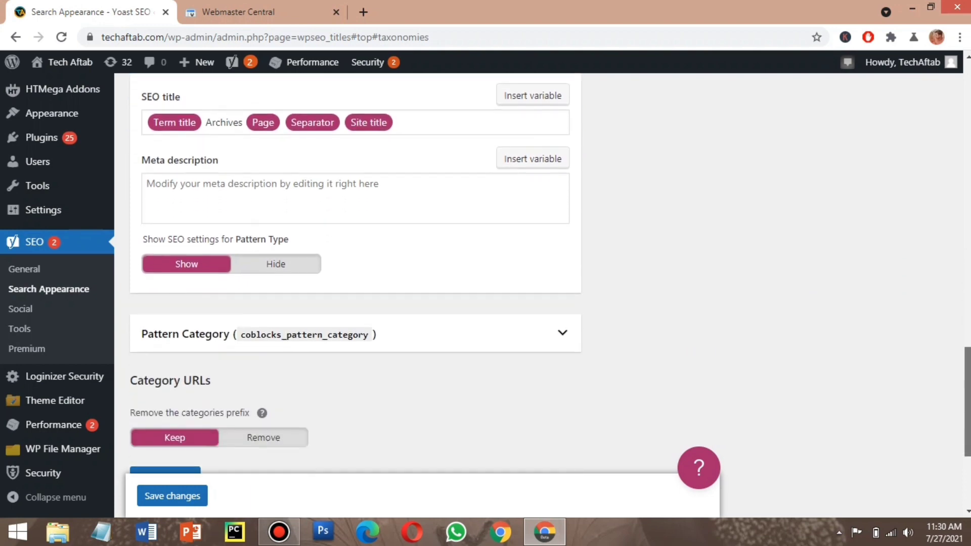
left_click(460, 328)
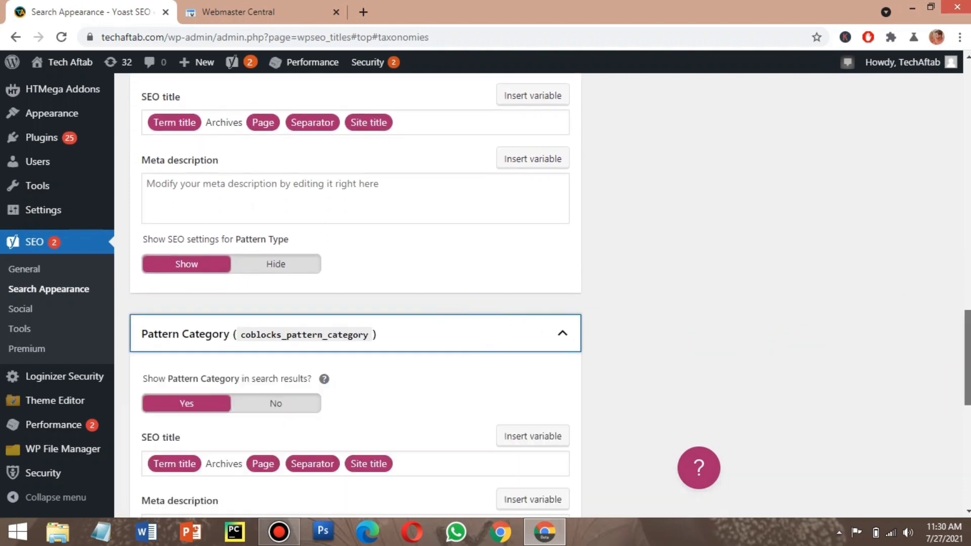
scroll(354, 293, "down", 5)
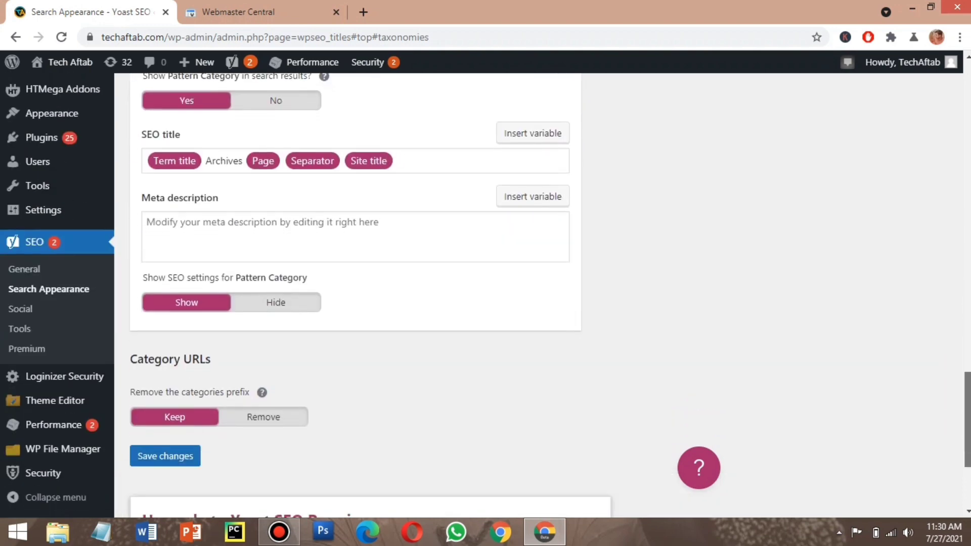
Display the Archives settings and review the author archive options and the sections below them
left_click_drag(967, 395, 949, 85)
left_click(426, 132)
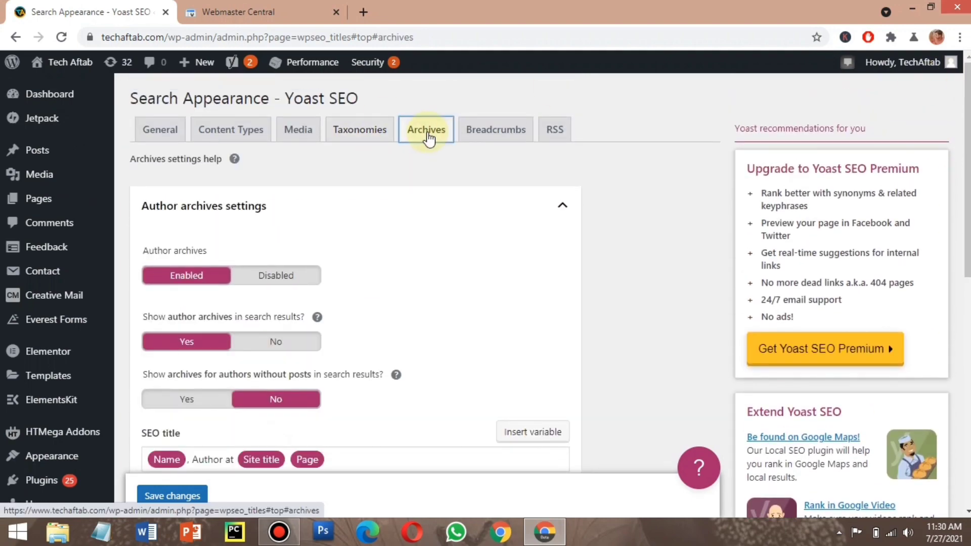
mouse_move(967, 103)
left_mouse_down()
mouse_move(955, 217)
mouse_move(966, 281)
mouse_move(966, 394)
mouse_move(964, 93)
left_mouse_up()
left_click(445, 335)
left_click(481, 430)
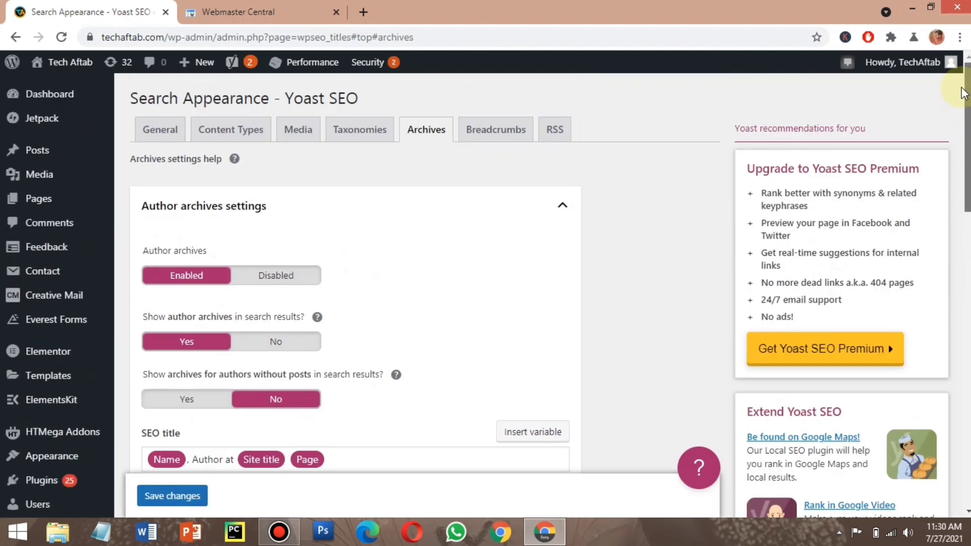
Display the Breadcrumbs settings and examine the option that enables breadcrumbs for the theme
left_click(475, 135)
left_click_drag(966, 167, 967, 400)
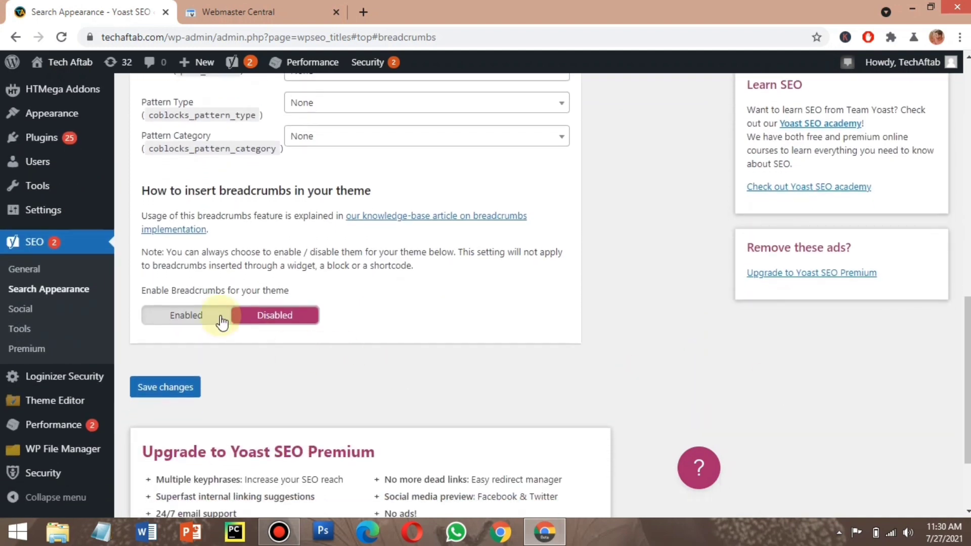
left_click_drag(158, 286, 347, 288)
left_click(445, 311)
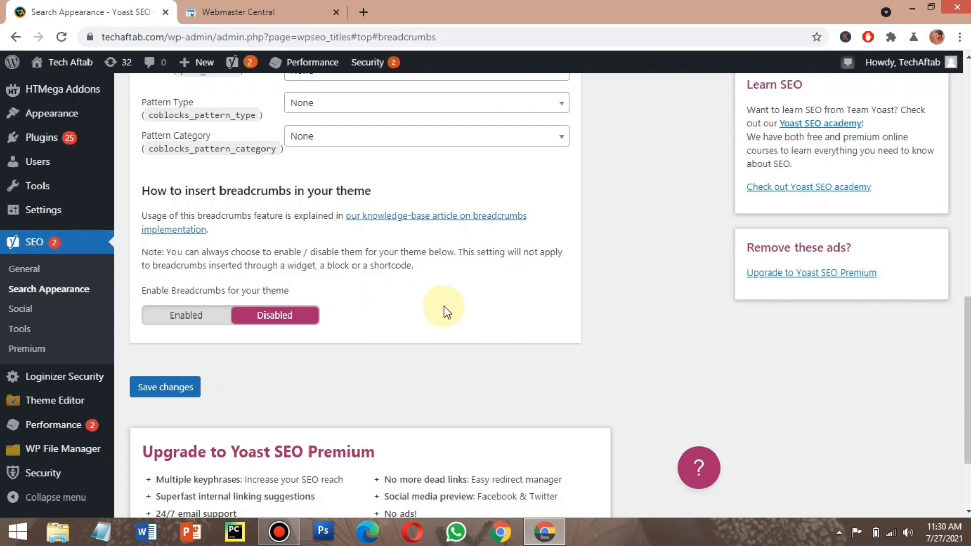
left_click_drag(966, 380, 966, 157)
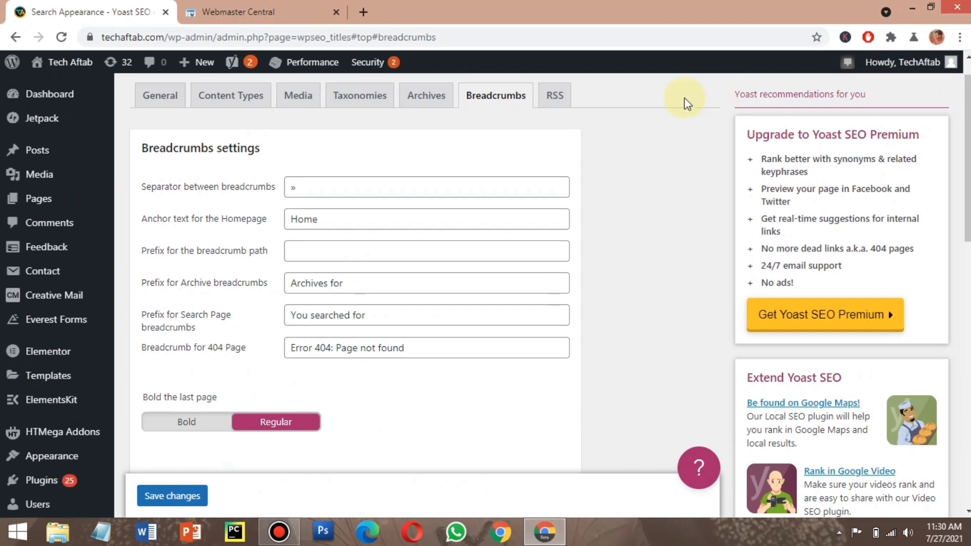
Open the Yoast SEO Social settings and review the organization social profile fields
scroll(354, 293, "down", 8)
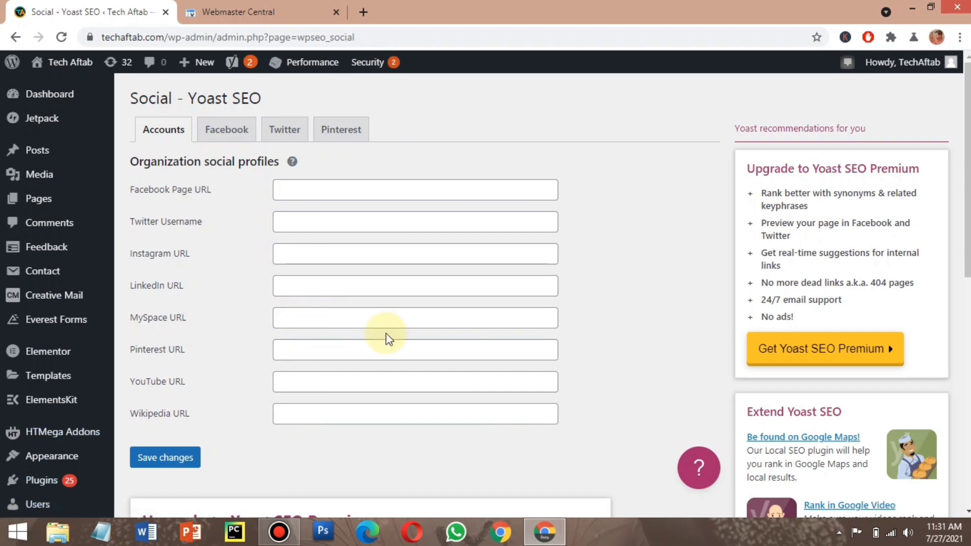
scroll(325, 353, "down", 1)
scroll(325, 353, "down", 5)
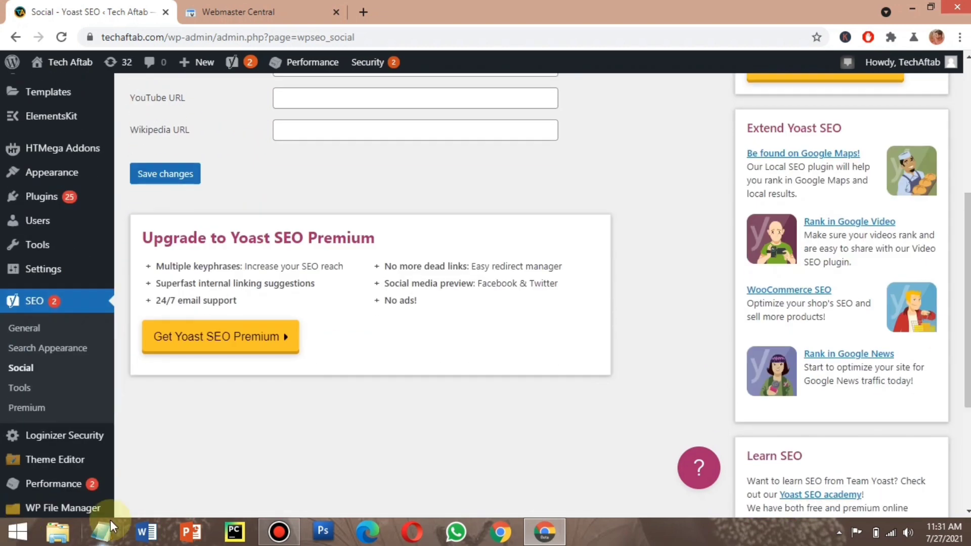
Open the Yoast SEO Tools page and review its built-in tools
left_click(16, 388)
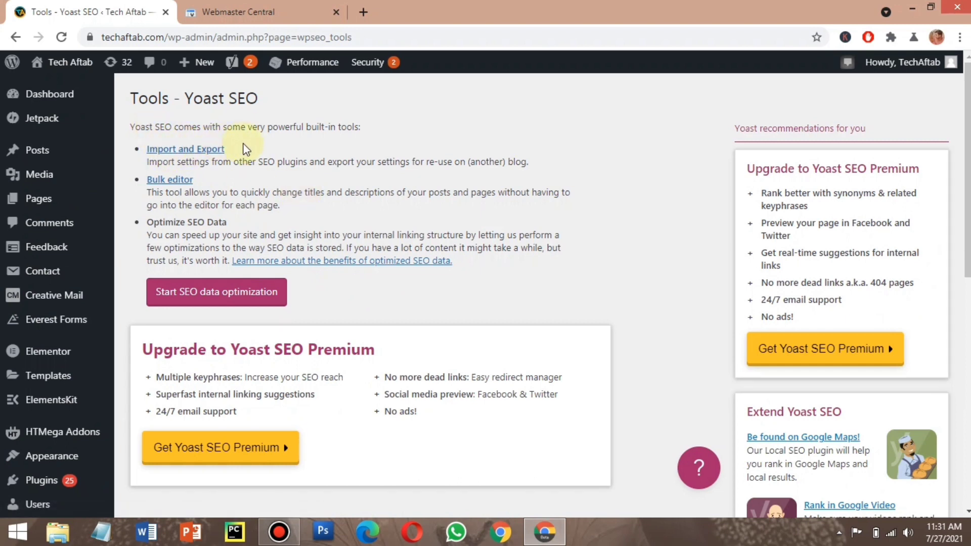
scroll(365, 303, "down", 5)
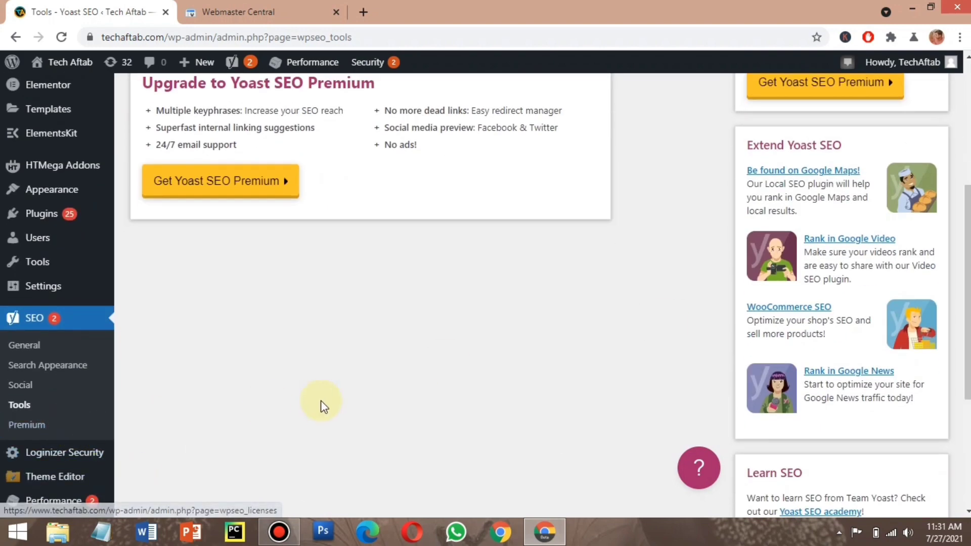
scroll(737, 364, "up", 5)
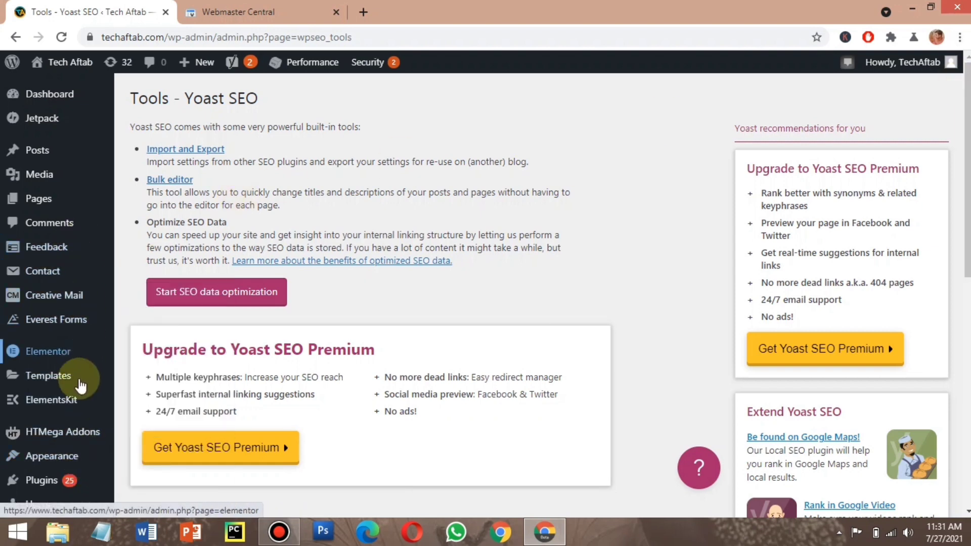
Open the page for adding new plugins and search for "rank math"
mouse_move(79, 402)
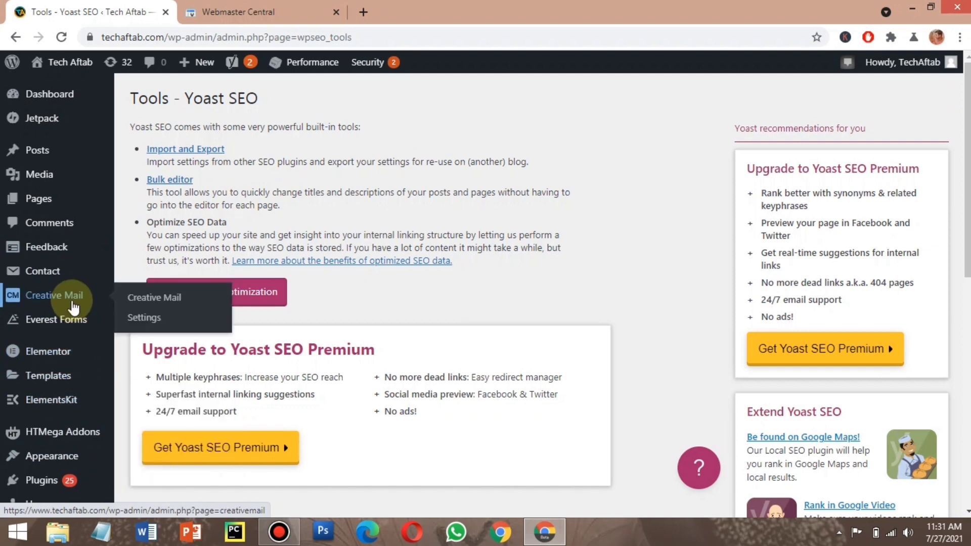
mouse_move(76, 320)
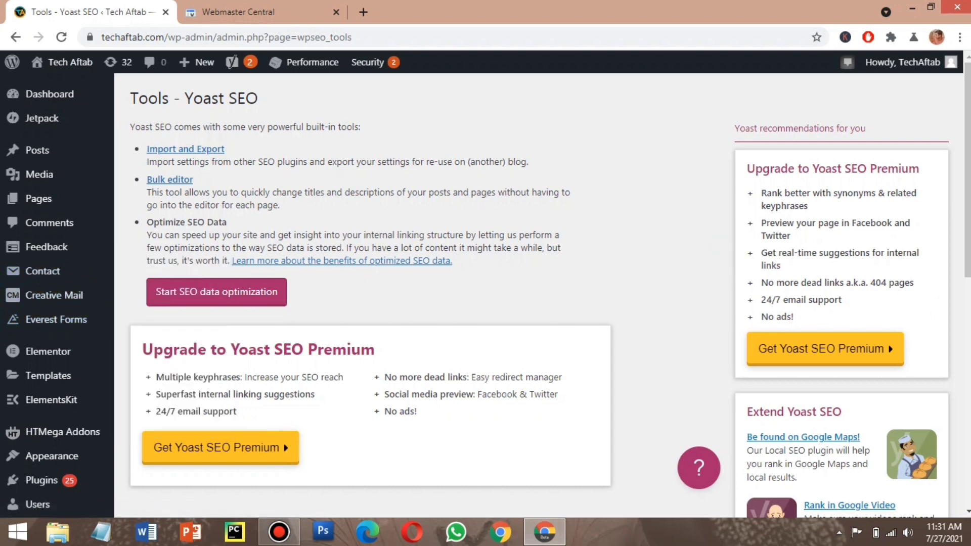
scroll(960, 261, "down", 5)
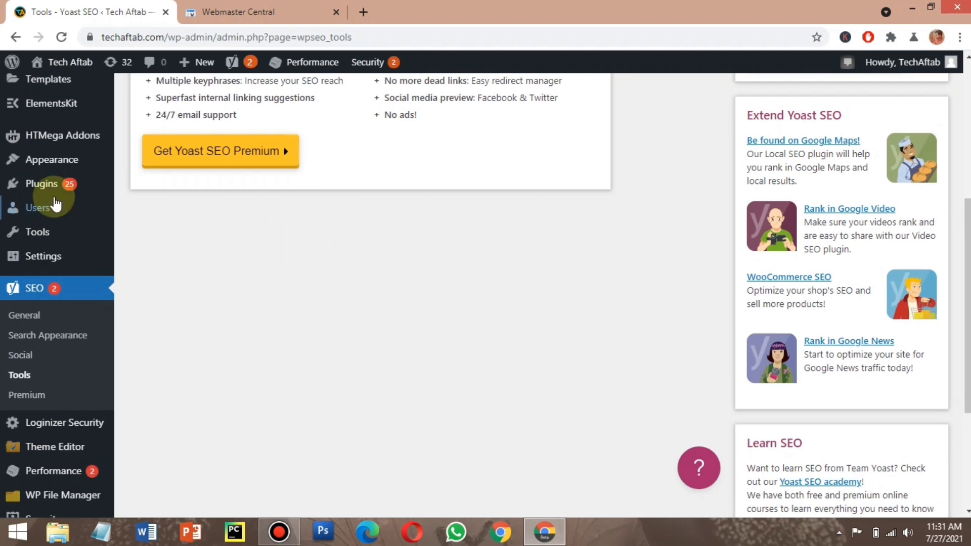
mouse_move(55, 197)
left_click(146, 205)
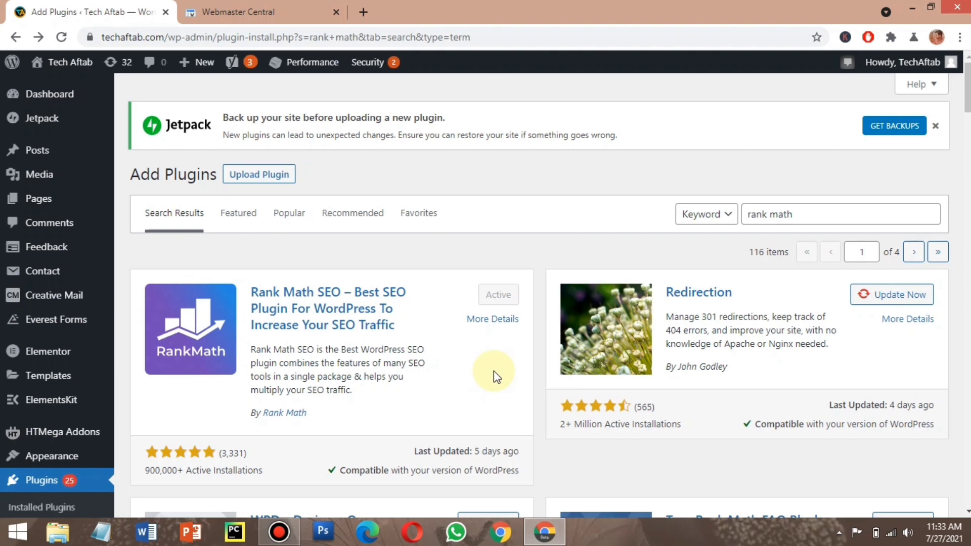
Open the Rank Math SEO plugin details, browse its screenshots and close the details window
left_click(310, 297)
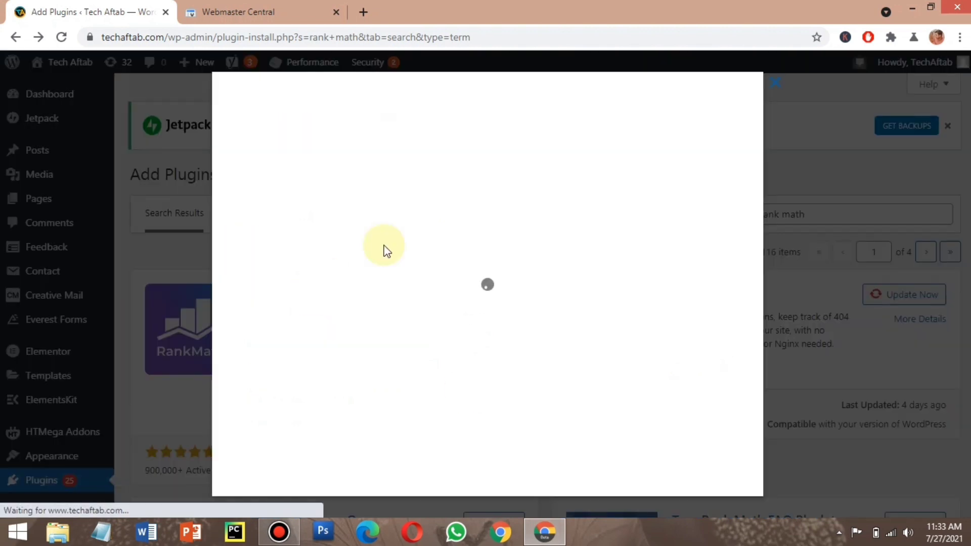
left_click(414, 263)
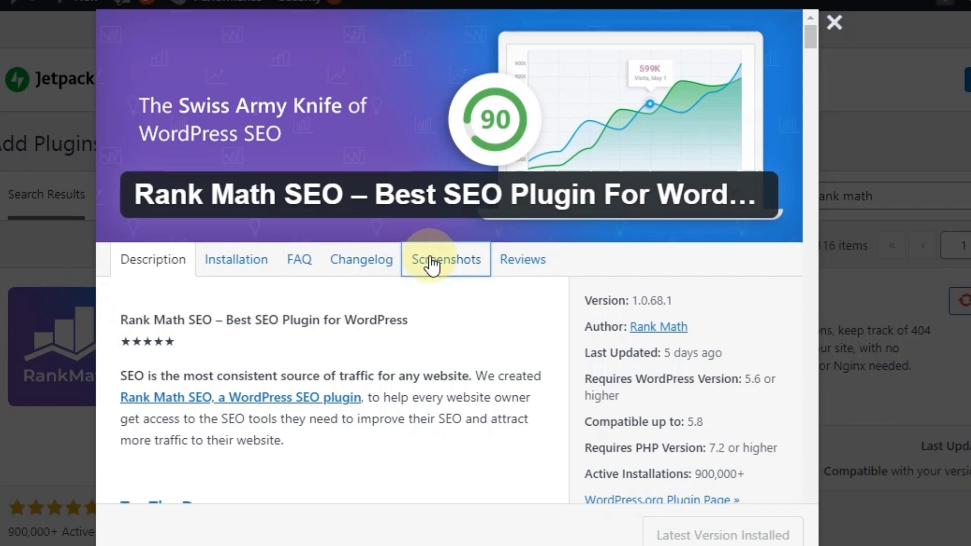
left_click_drag(812, 94, 831, 217)
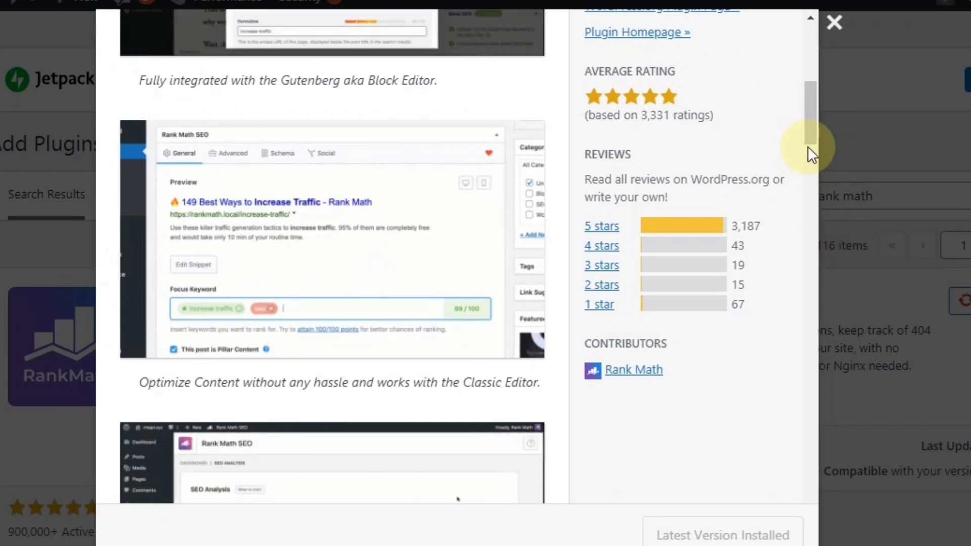
scroll(808, 127, "down", 5)
left_click_drag(808, 140, 809, 367)
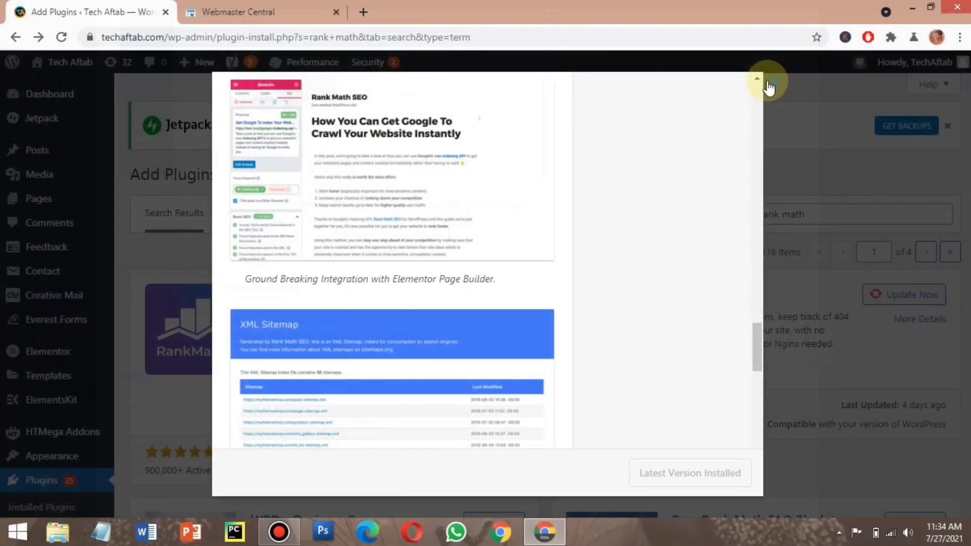
left_click(783, 81)
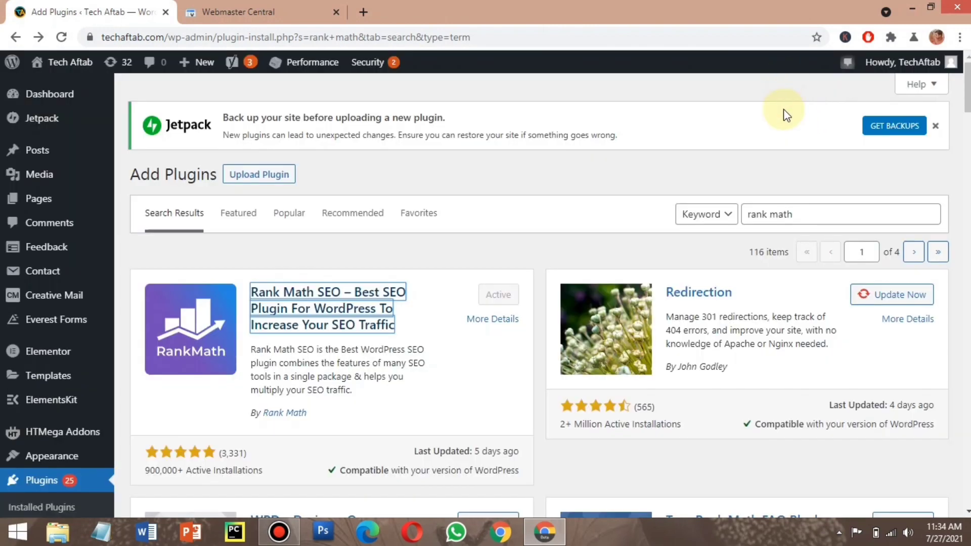